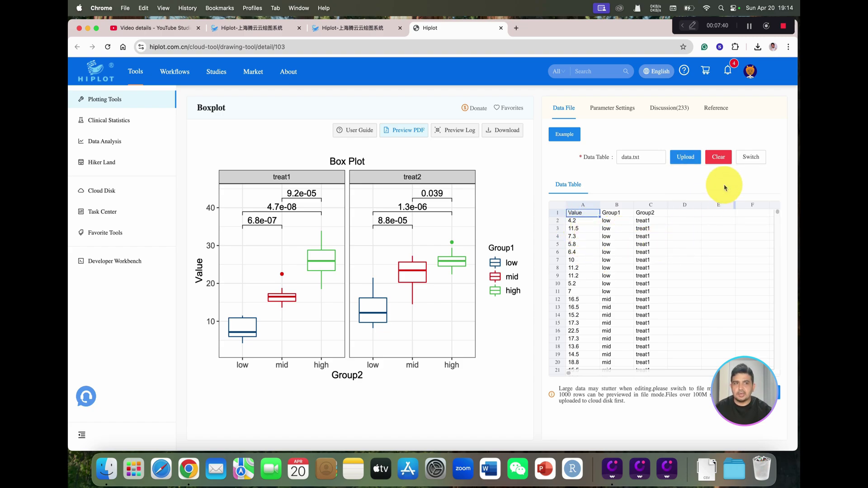
Step: Switch the Boxplot example data table into editable mode
click(752, 159)
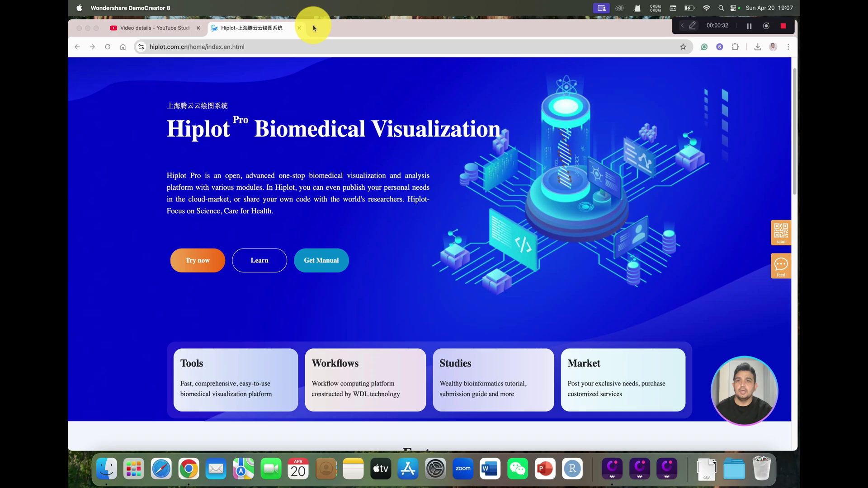
Step: Load hiplot.com.cn in a new browser tab and show its language choices
click(314, 28)
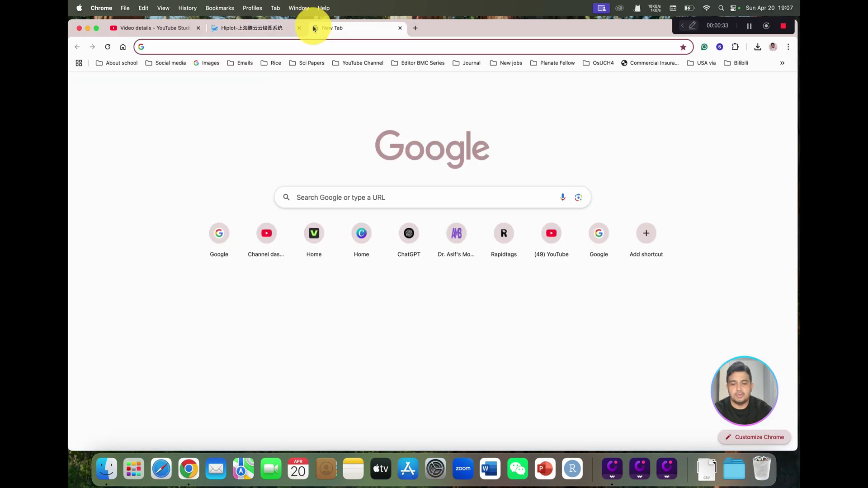
text(hip)
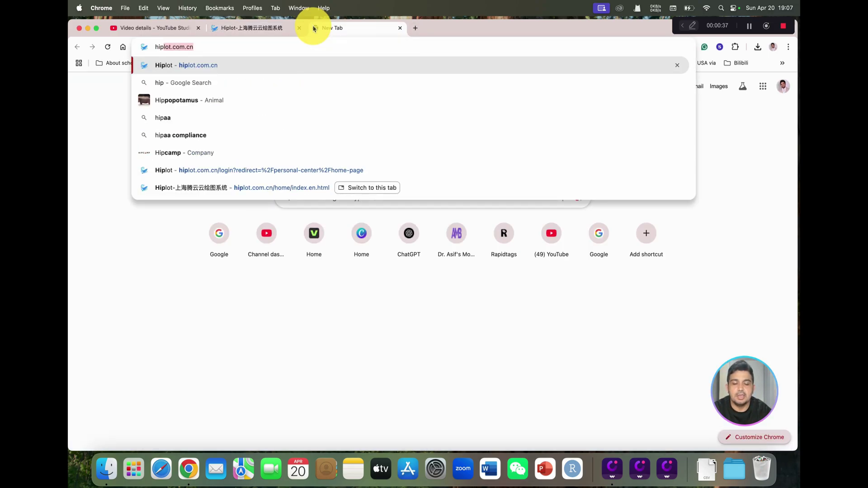
key(Return)
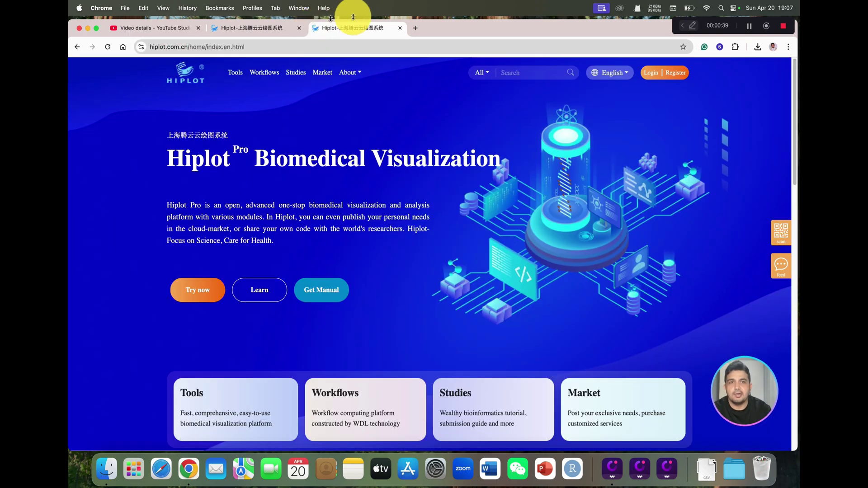
scroll(393, 203, down, 2)
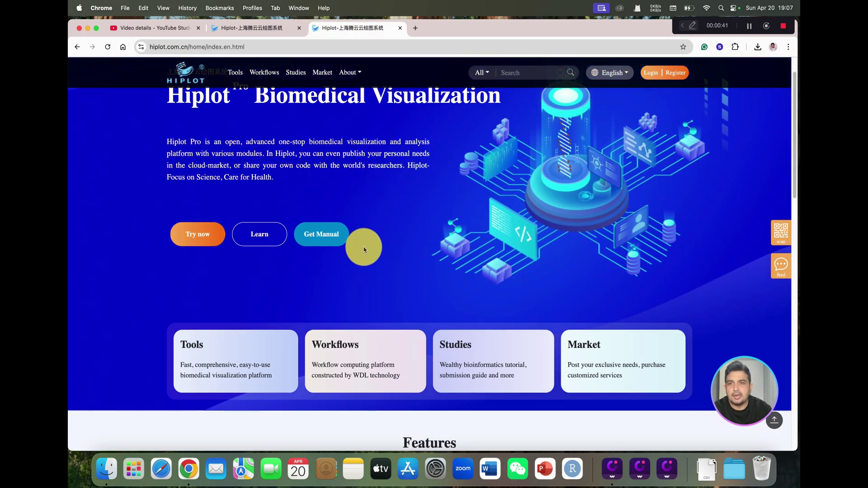
scroll(375, 246, up, 2)
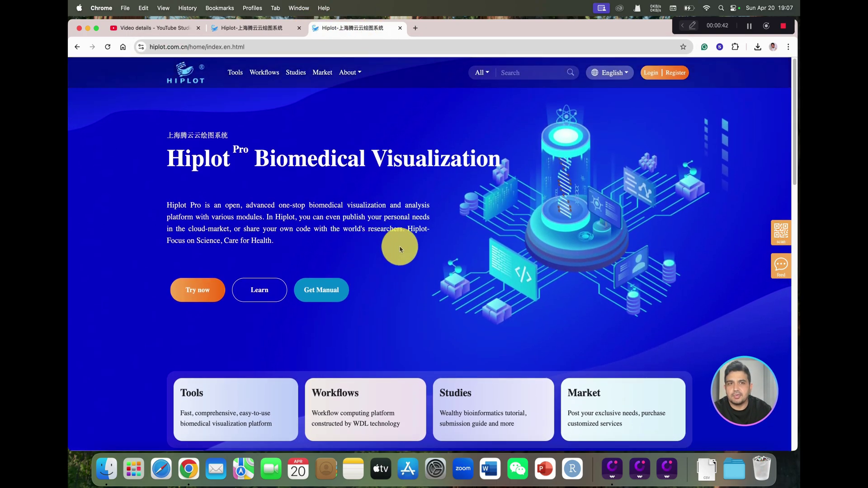
click(628, 77)
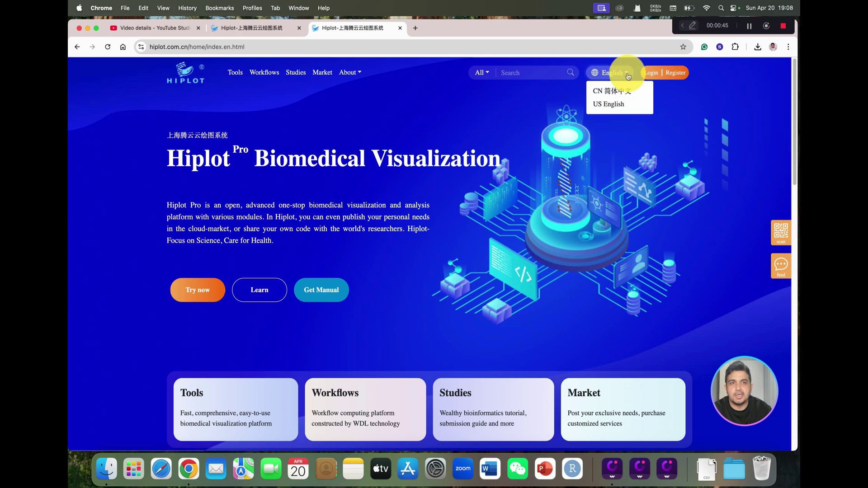
Step: Switch the site to US English and bring up link options on the Tools card's Learn More
click(613, 108)
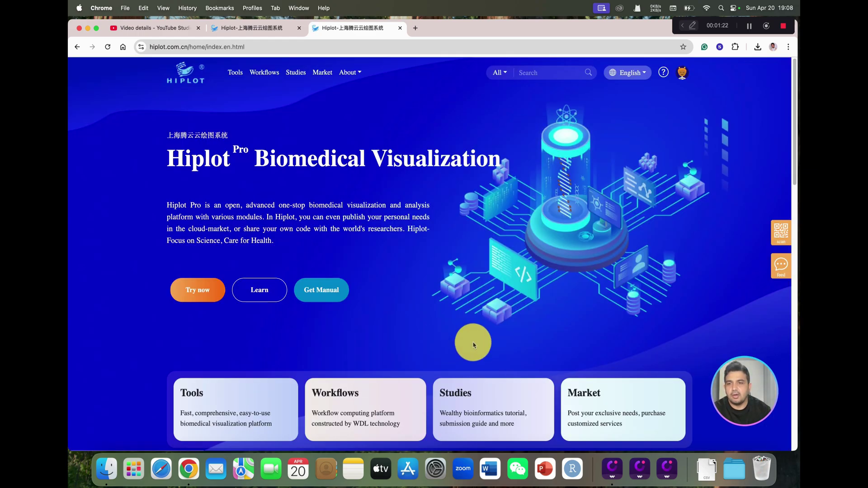
scroll(291, 310, down, 6)
scroll(350, 269, up, 4)
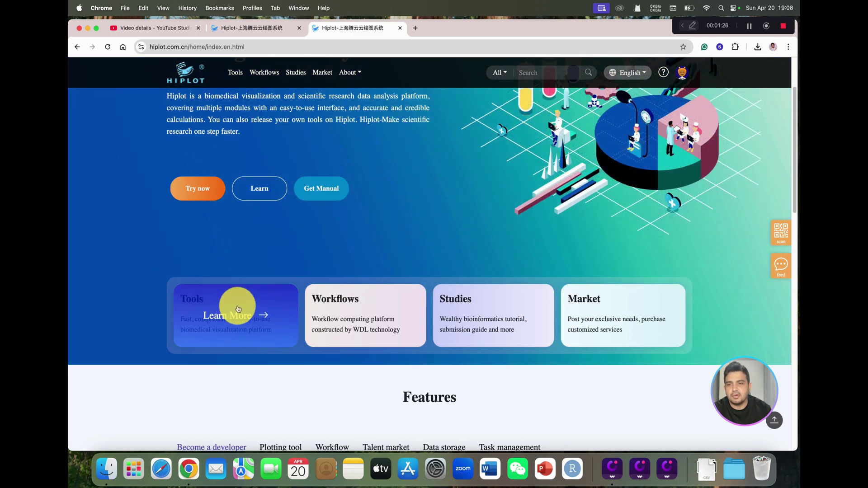
right_click(239, 307)
Step: Open the Plotting Tools catalogue, scroll through its tool cards, and return to the top
click(212, 299)
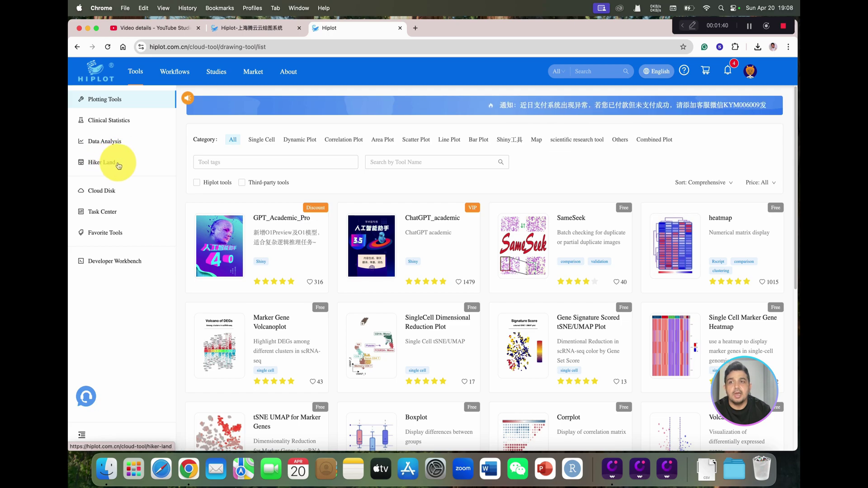
scroll(256, 197, down, 1)
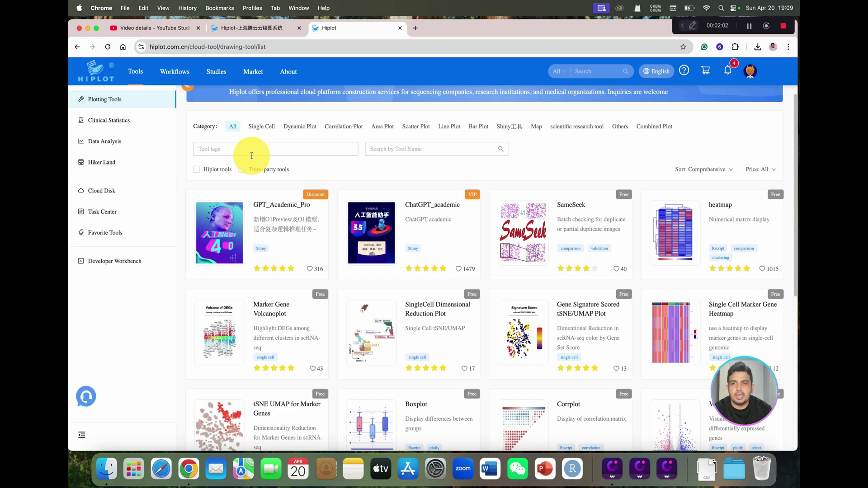
click(246, 151)
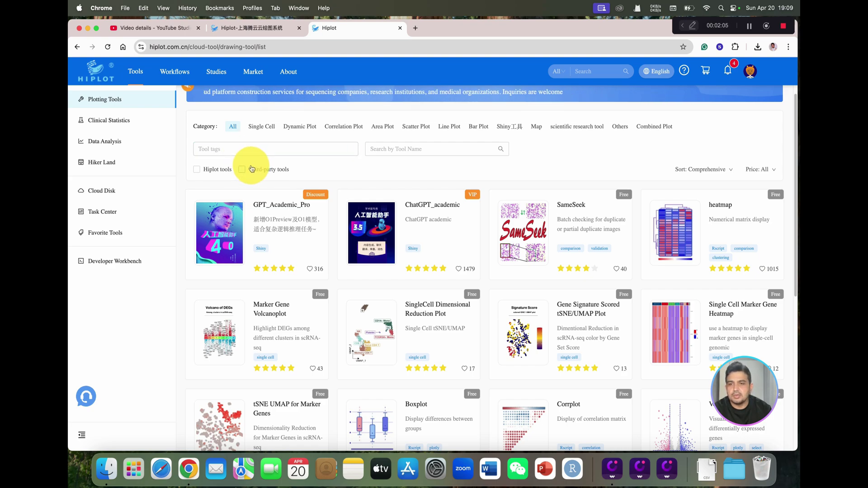
scroll(249, 166, down, 1)
scroll(247, 165, down, 1)
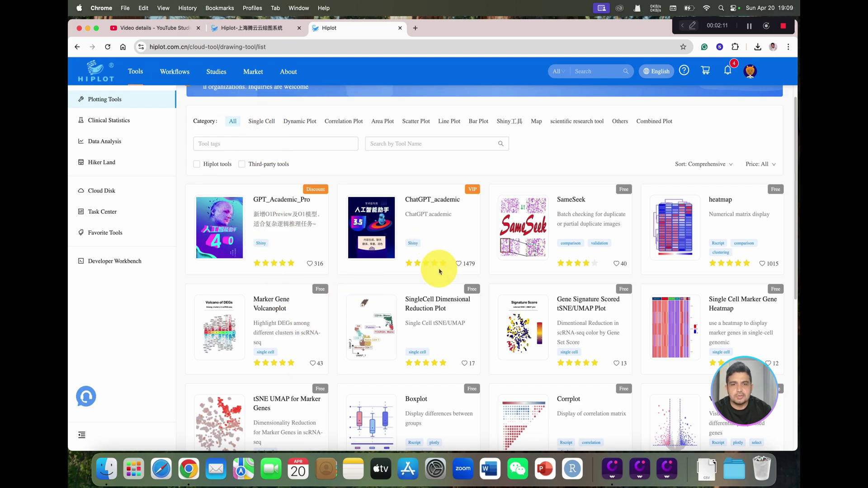
scroll(309, 281, down, 1)
scroll(290, 285, down, 2)
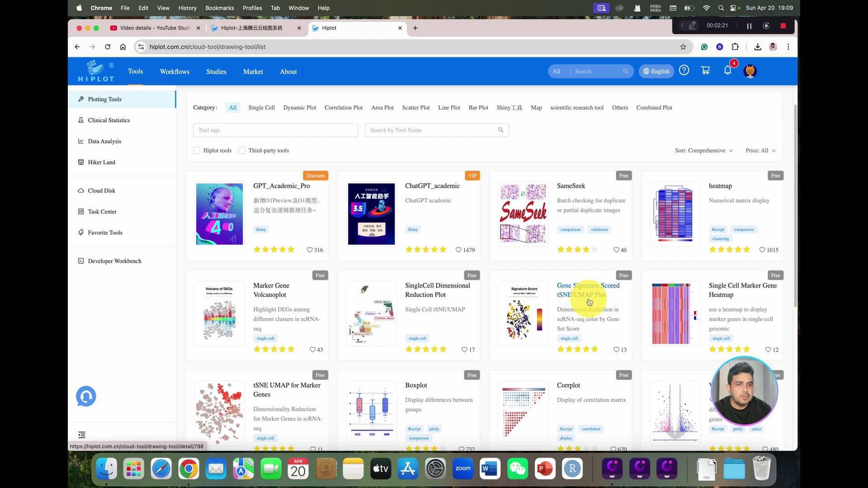
scroll(632, 290, up, 1)
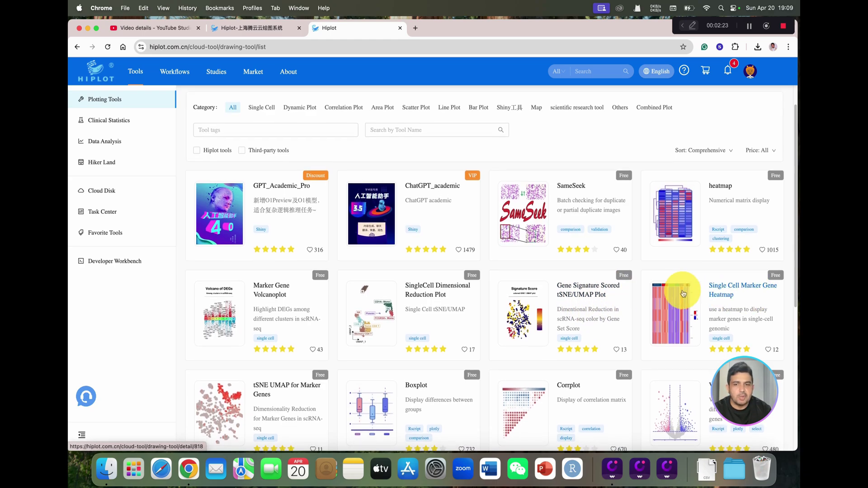
scroll(588, 271, down, 1)
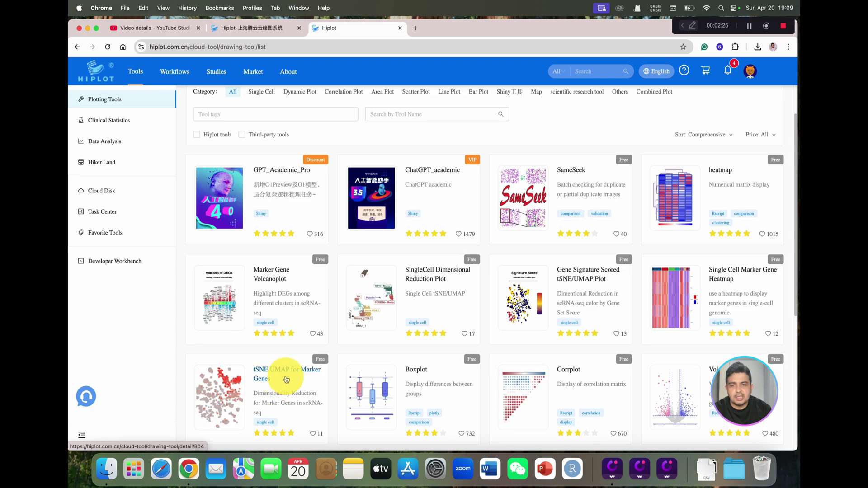
scroll(294, 376, down, 5)
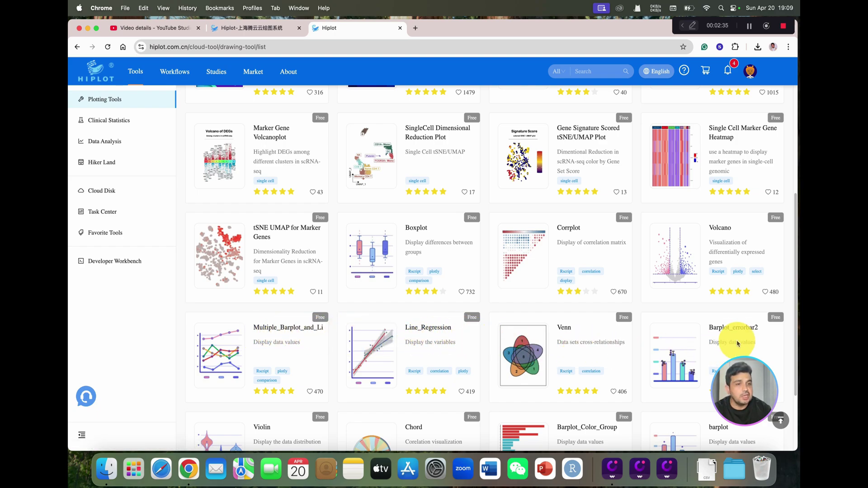
scroll(732, 330, down, 4)
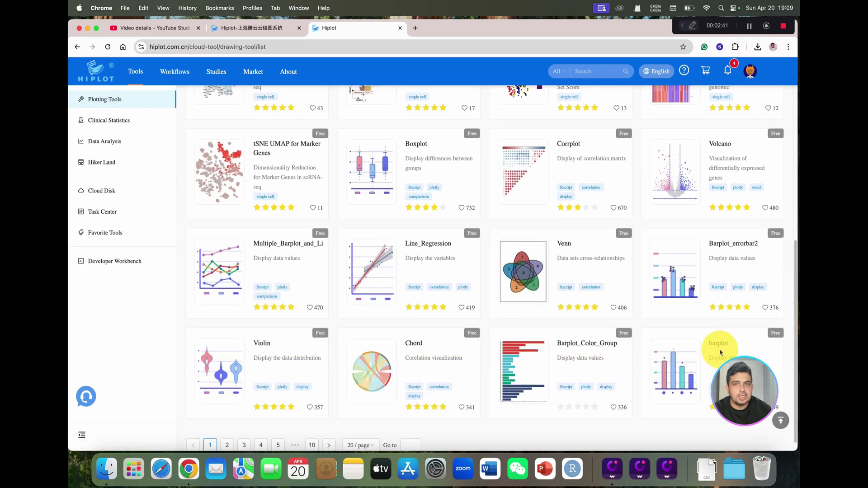
scroll(550, 313, up, 7)
scroll(550, 314, up, 5)
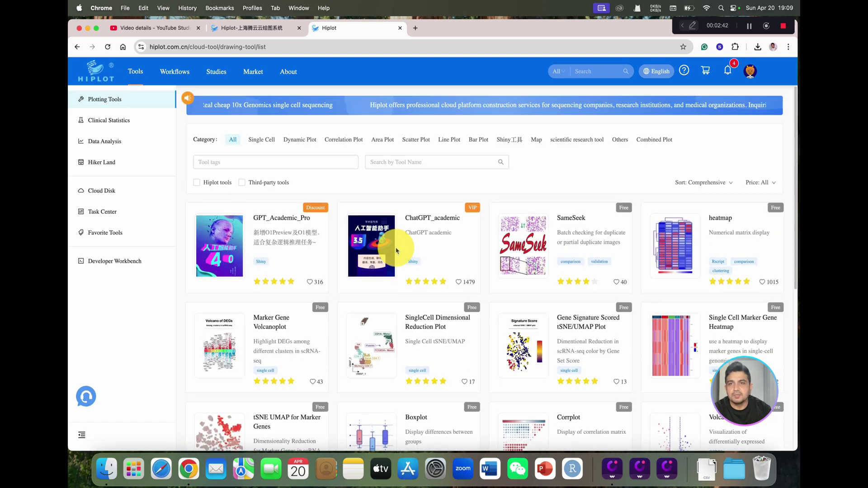
Step: Filter the tools by Single Cell, then Dynamic Plot, and finally Correlation Plot
click(264, 142)
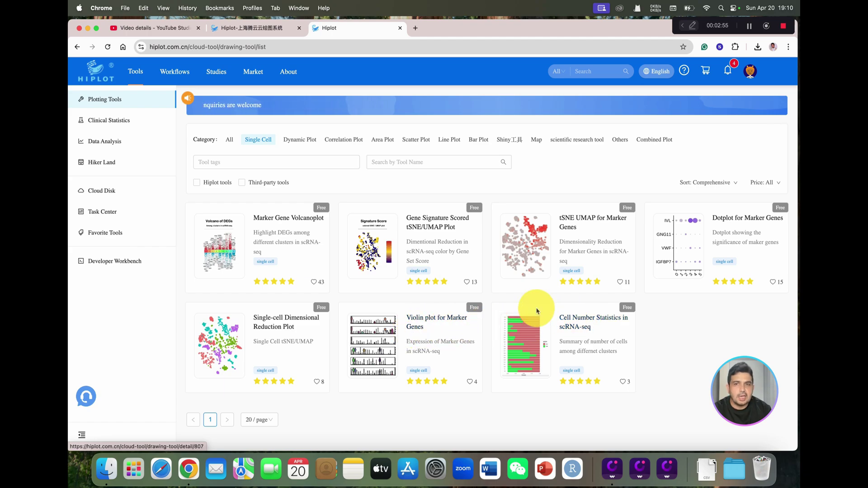
click(302, 139)
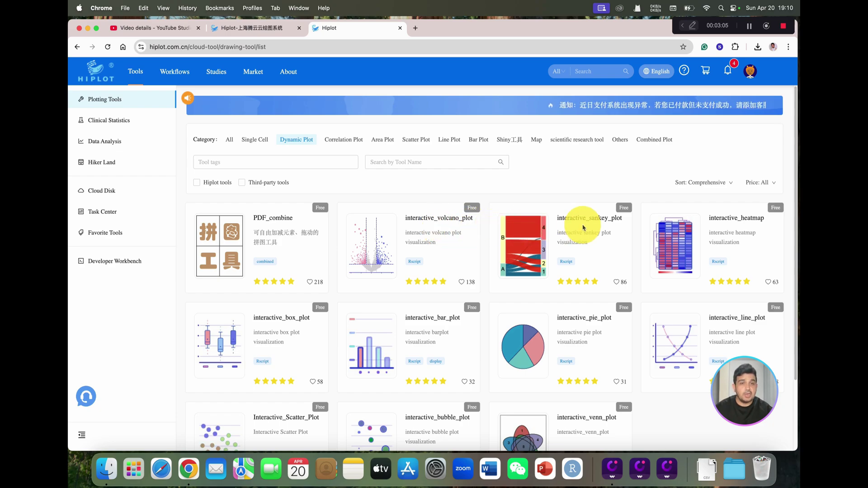
scroll(572, 296, down, 2)
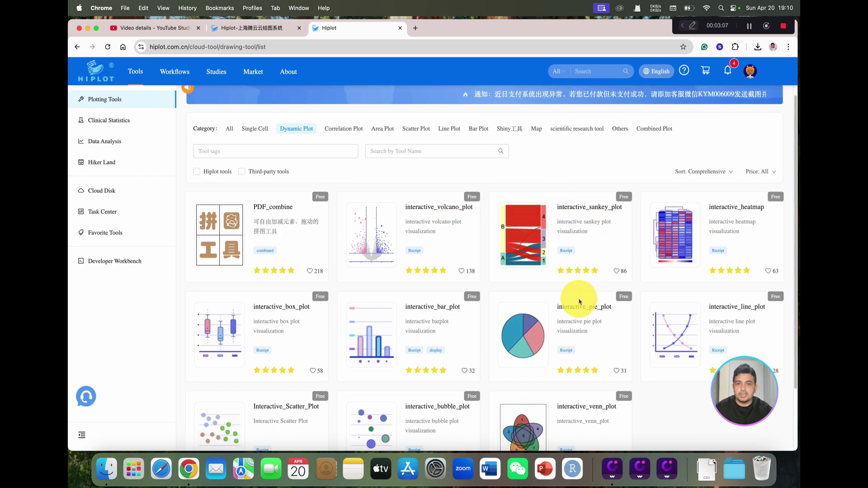
scroll(385, 317, down, 1)
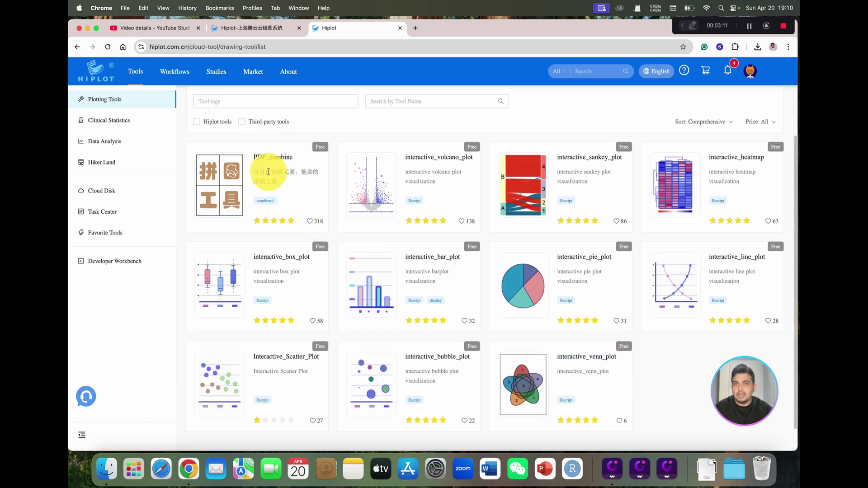
scroll(294, 154, up, 3)
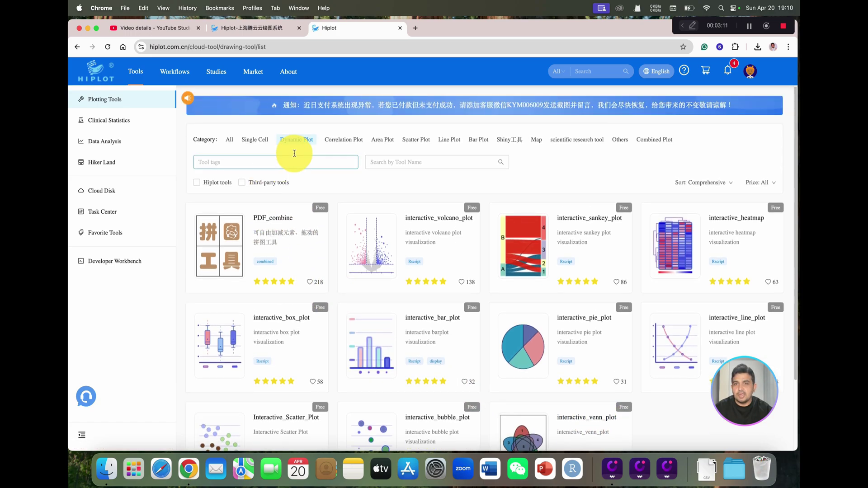
click(353, 145)
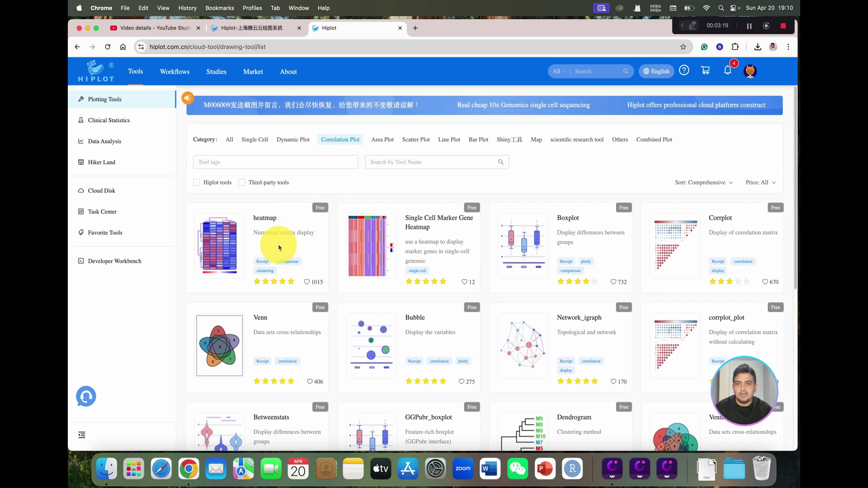
right_click(538, 241)
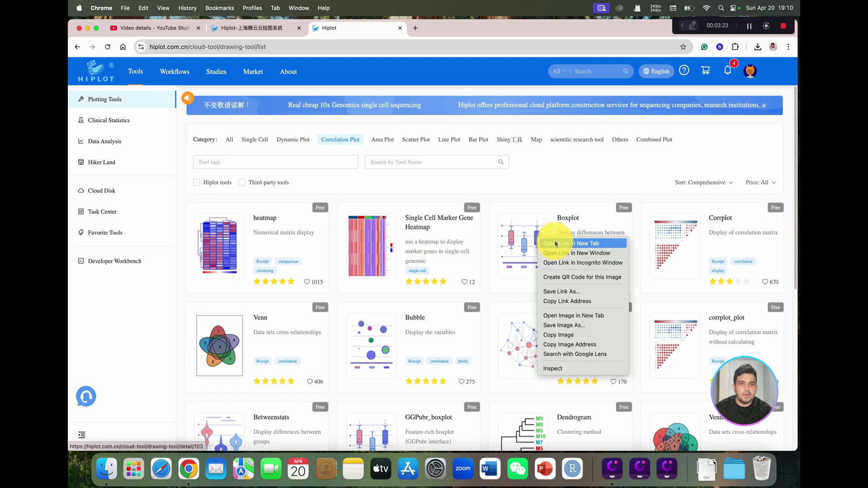
click(507, 226)
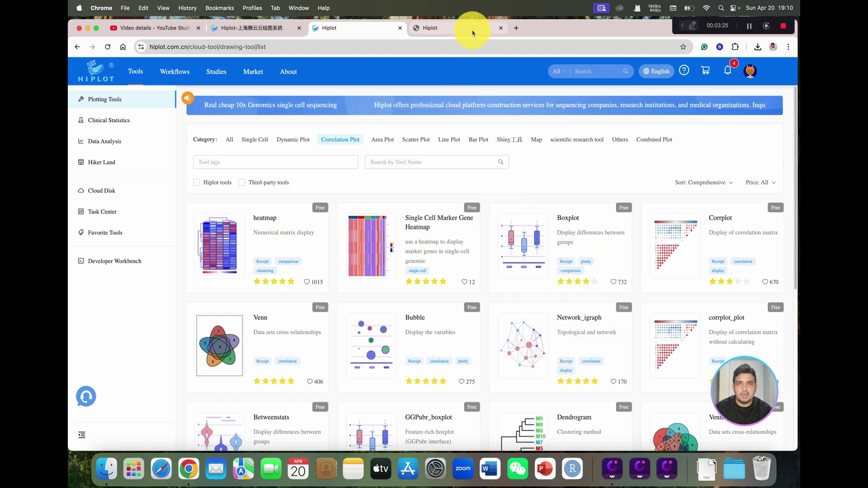
click(472, 32)
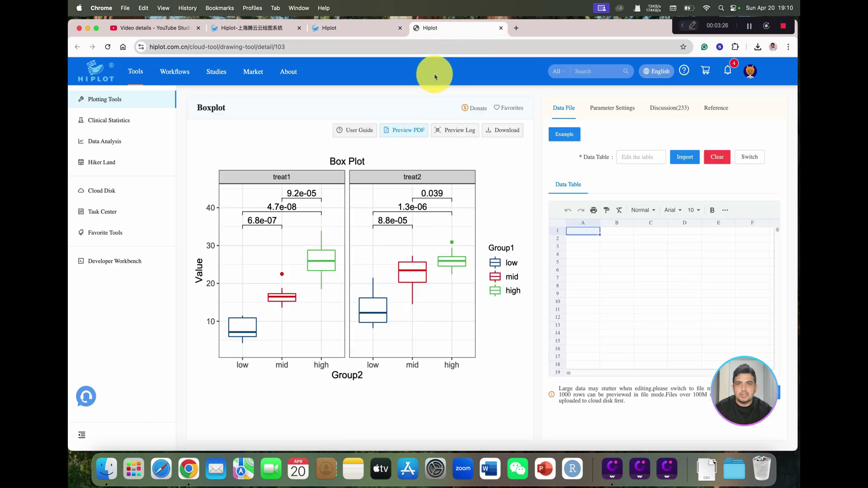
click(352, 33)
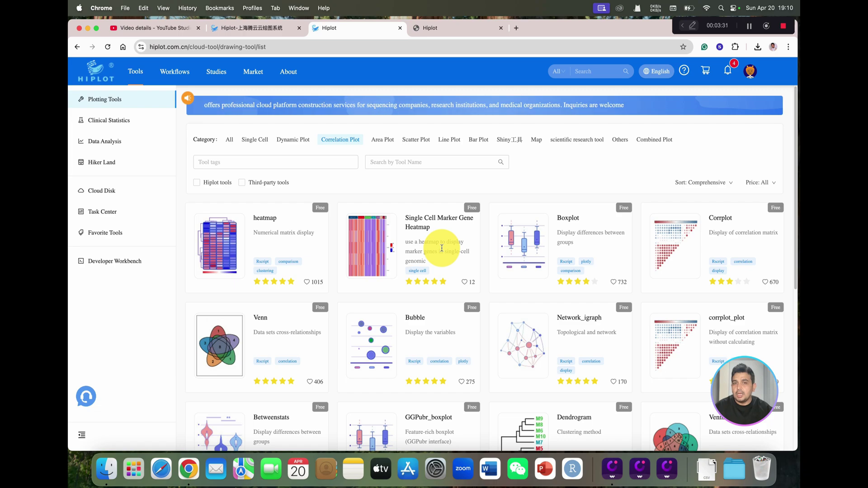
click(466, 29)
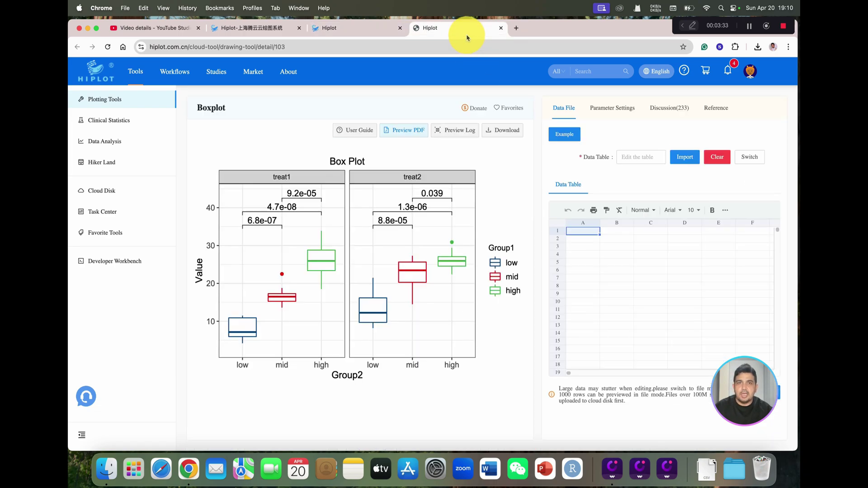
click(355, 32)
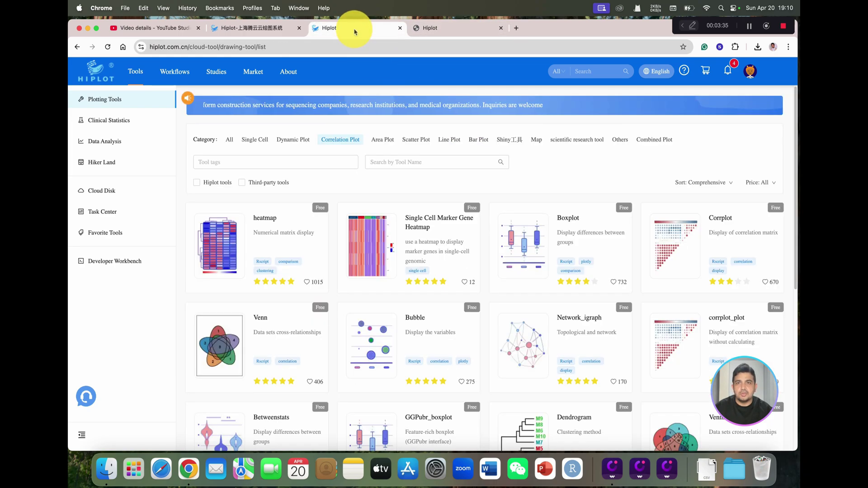
scroll(550, 316, down, 2)
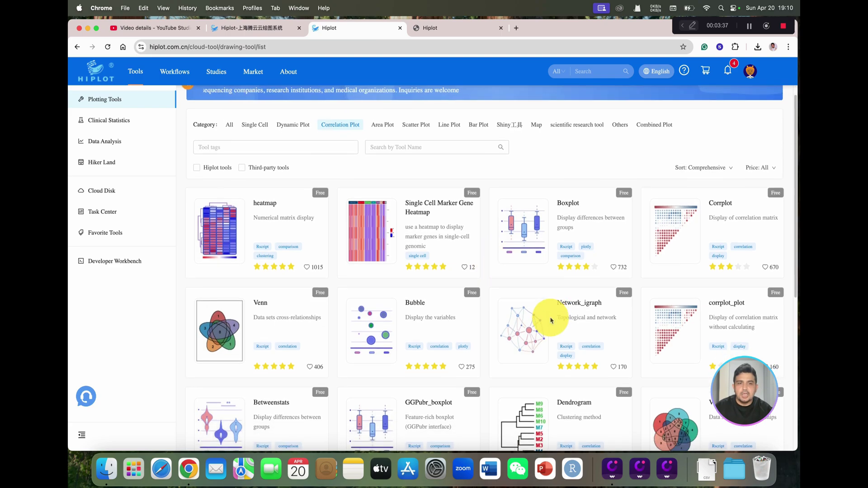
scroll(583, 388, down, 5)
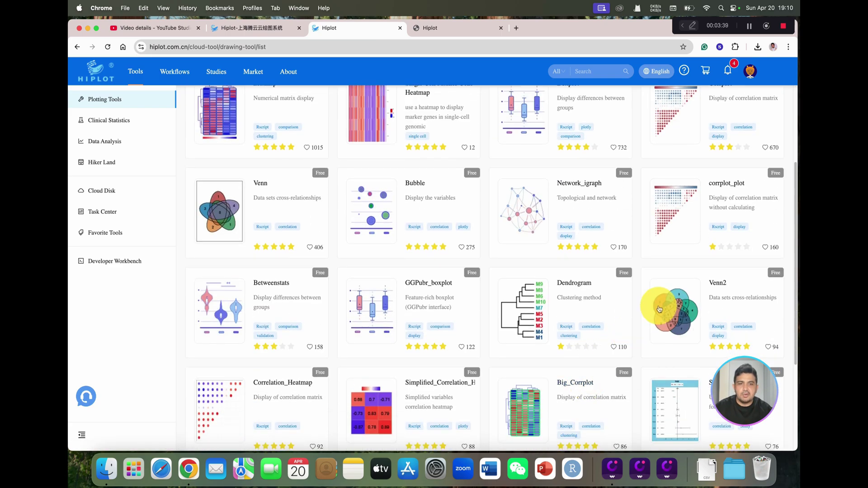
scroll(398, 327, down, 7)
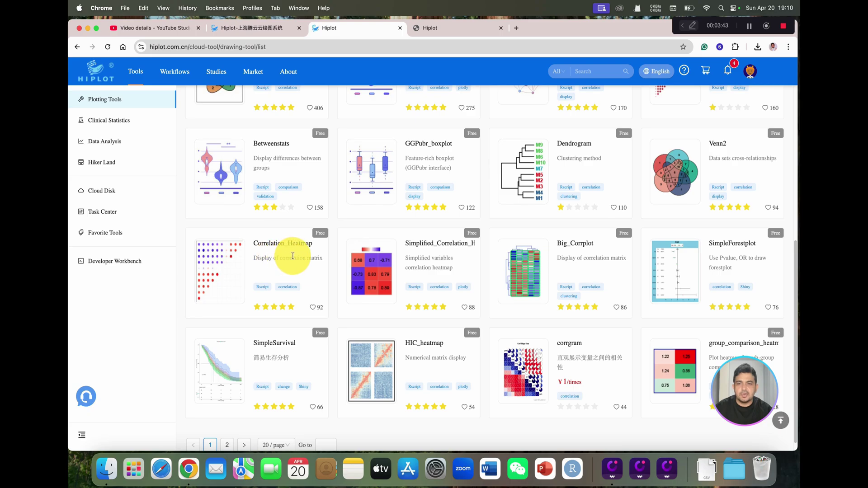
scroll(341, 283, down, 1)
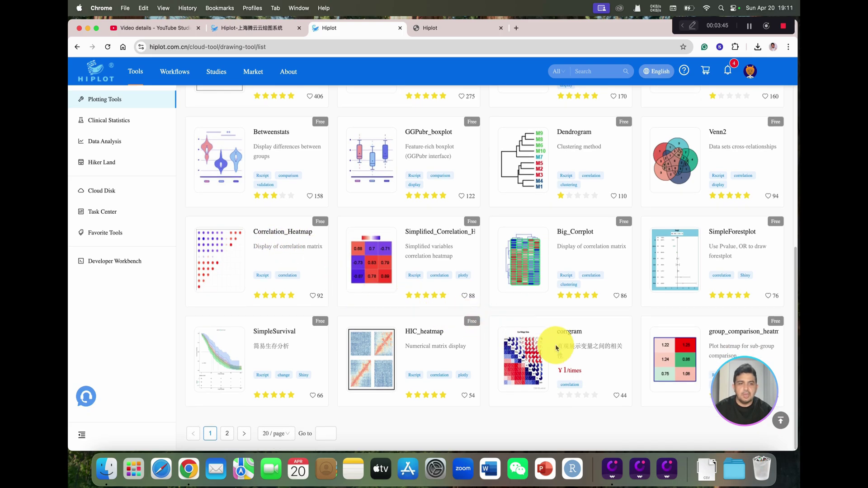
scroll(429, 203, up, 3)
scroll(387, 117, up, 10)
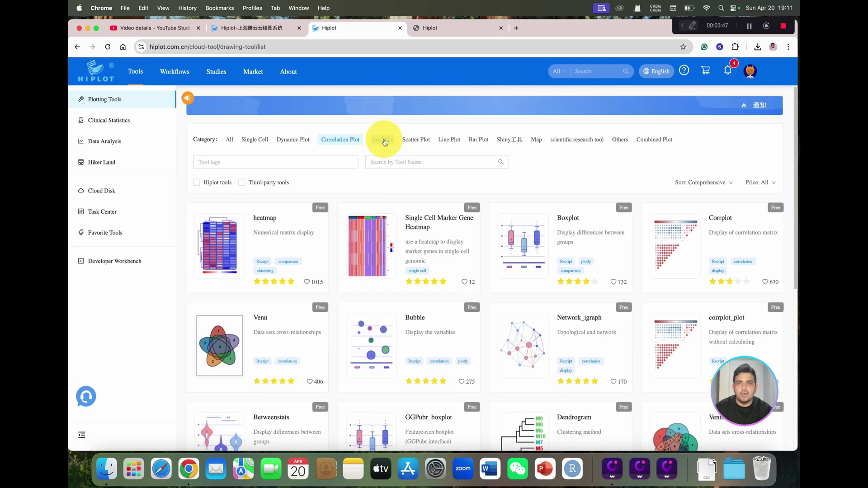
Step: Filter the tool list to Area Plot and scroll through its tools
click(383, 141)
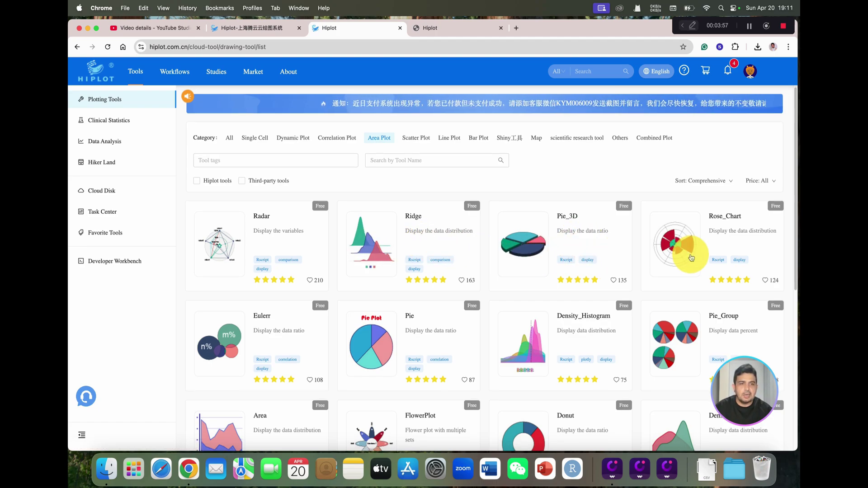
scroll(691, 235, down, 1)
scroll(695, 240, down, 5)
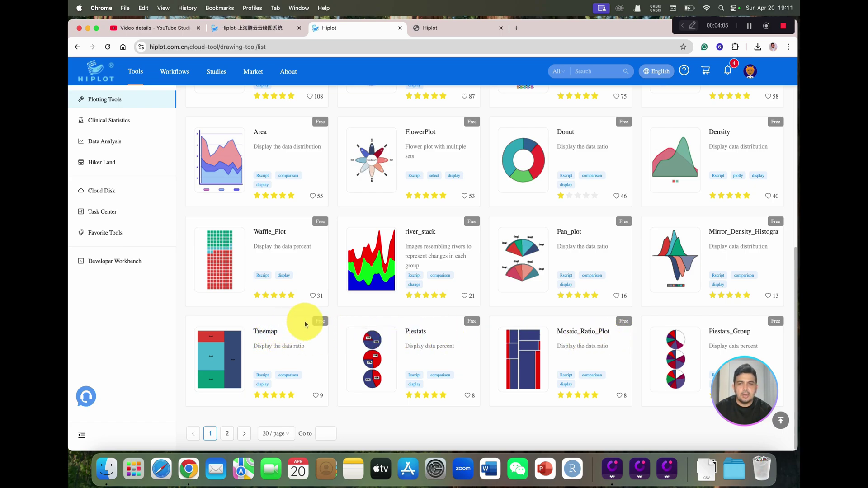
scroll(316, 316, up, 5)
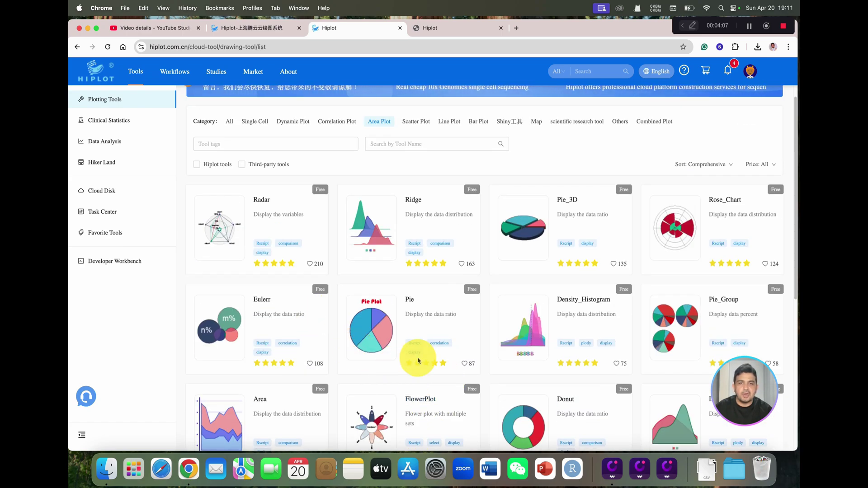
scroll(451, 226, up, 1)
Step: Show the Scatter Plot tools, such as Volcano, PCA and Scatter_3D, and browse them
click(420, 132)
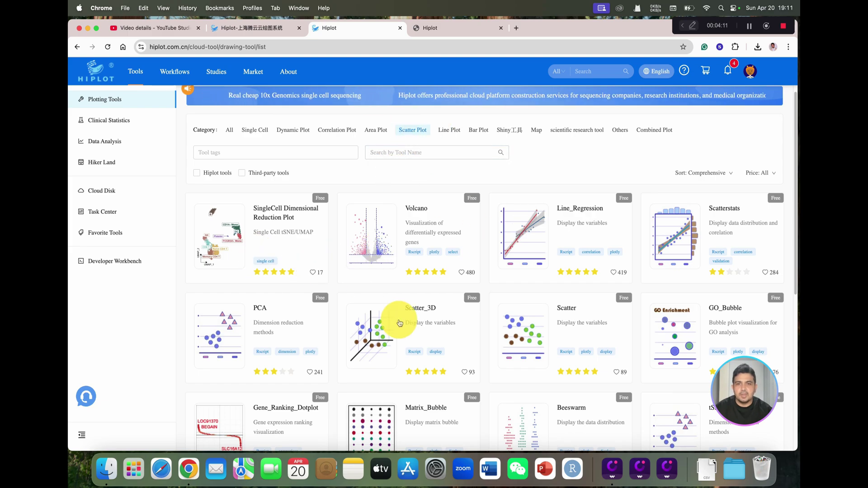
scroll(406, 321, down, 1)
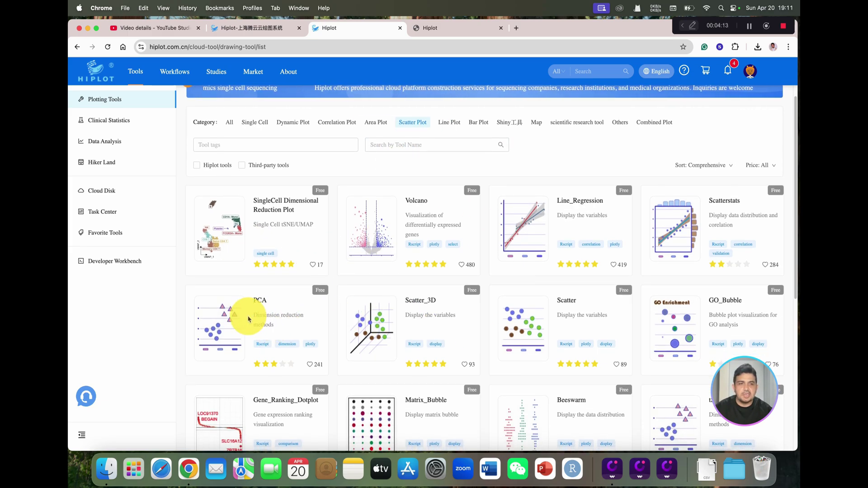
scroll(733, 324, down, 1)
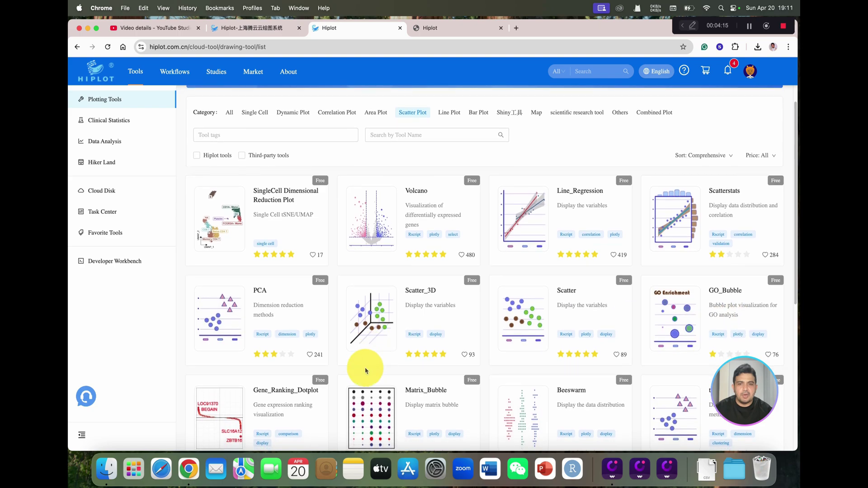
scroll(418, 401, down, 1)
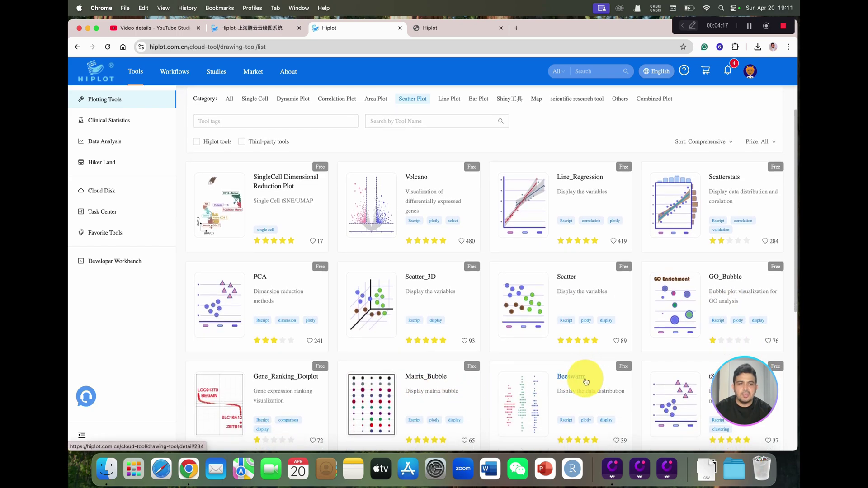
scroll(560, 350, up, 1)
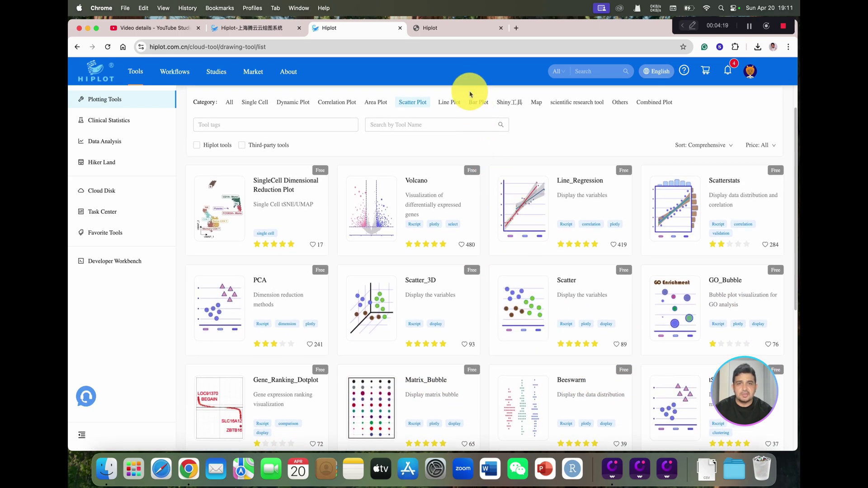
Step: Filter the tool list to Line Plot and scroll through its tools
click(449, 107)
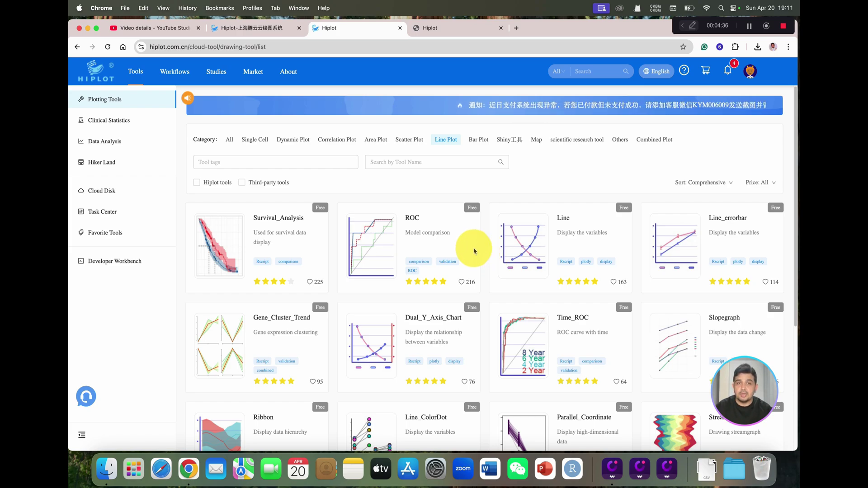
scroll(459, 258, down, 3)
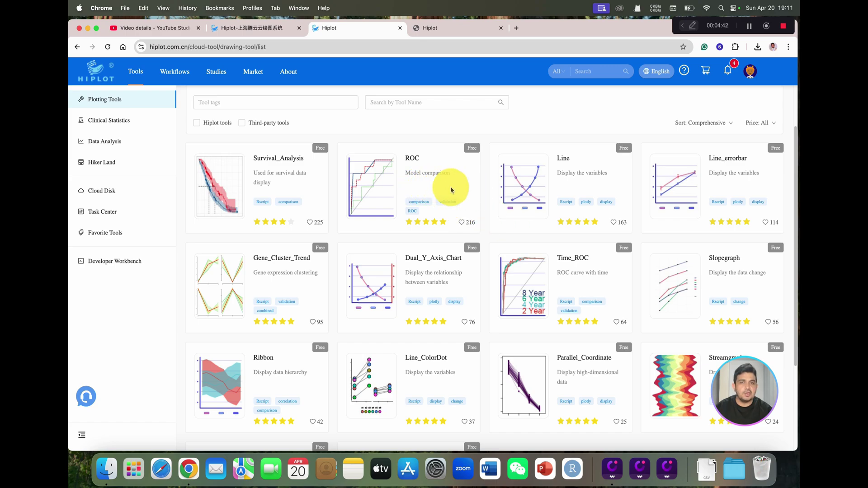
scroll(594, 188, up, 3)
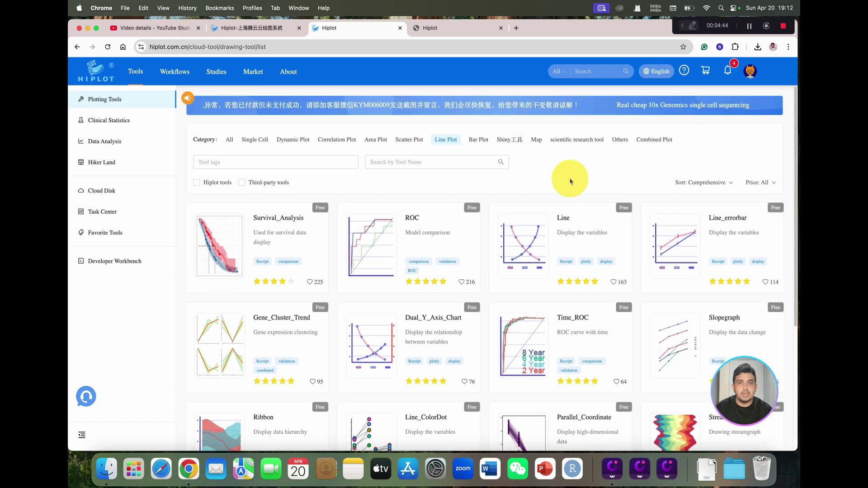
Step: Show the Bar Plot tools, such as barplot, Violin and Barstats, and browse them
click(477, 140)
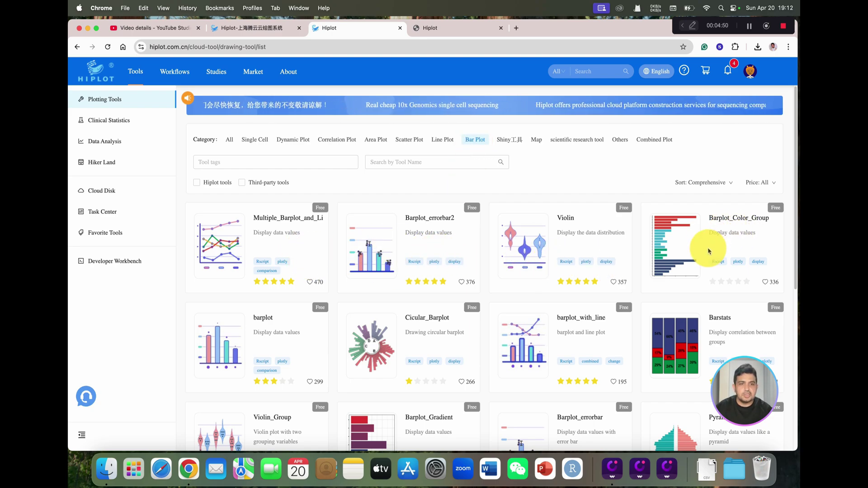
scroll(593, 271, down, 3)
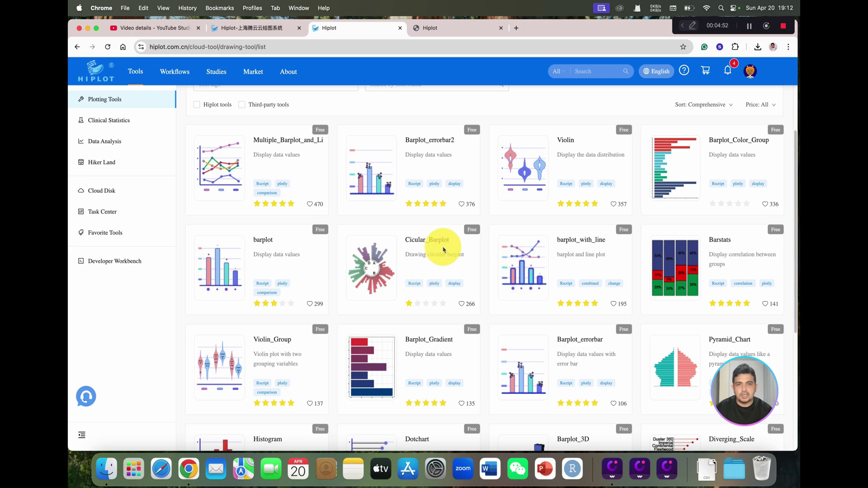
scroll(452, 248, down, 5)
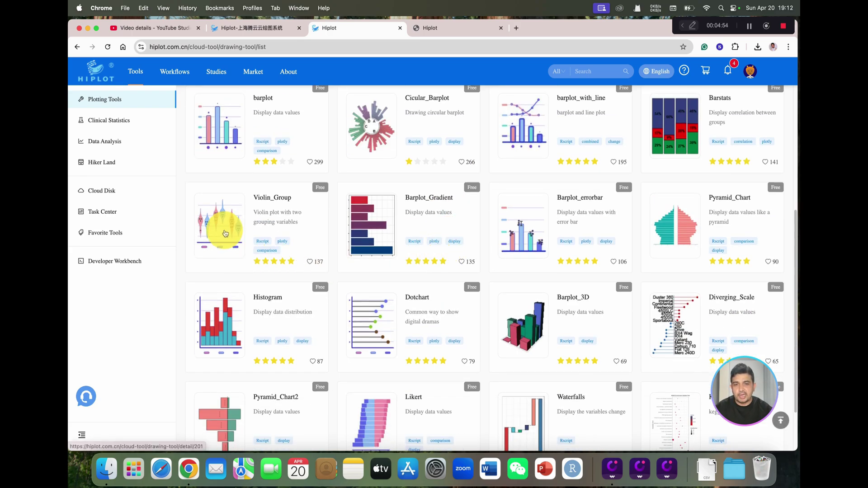
scroll(429, 310, down, 2)
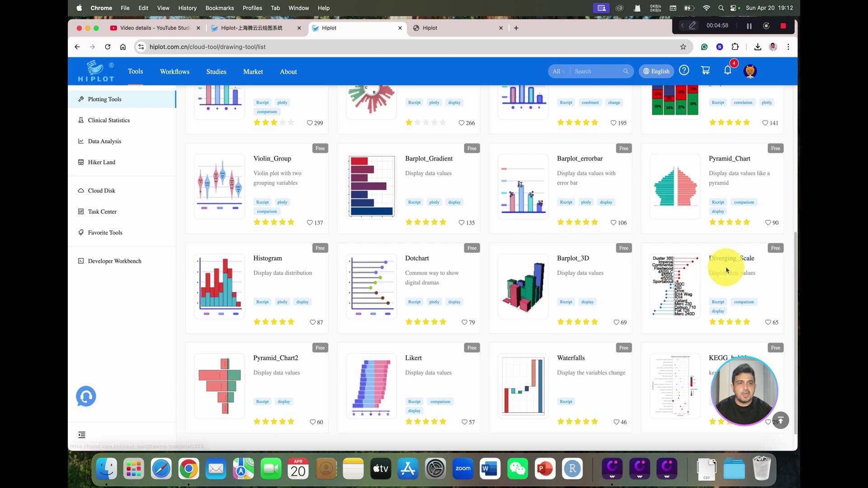
scroll(721, 270, up, 4)
scroll(678, 273, up, 4)
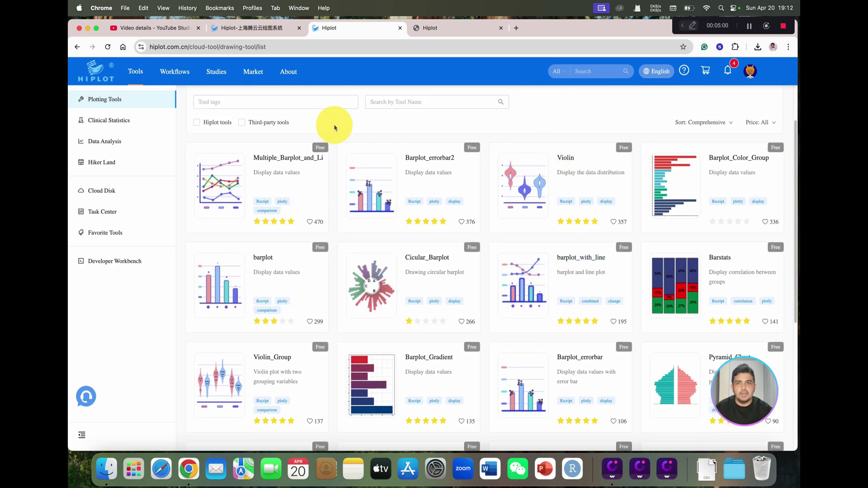
scroll(449, 197, up, 2)
Step: Browse the Shiny tools, then filter to Map tools like ChinaMap and World_map
click(506, 140)
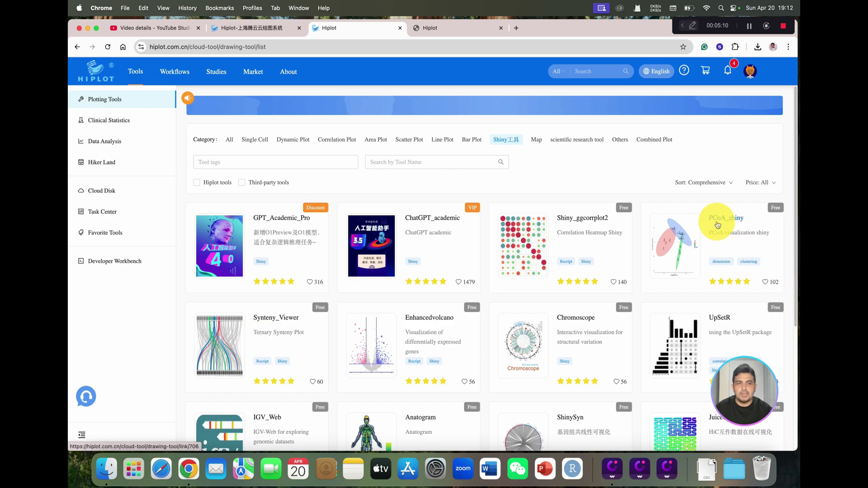
scroll(581, 310, down, 1)
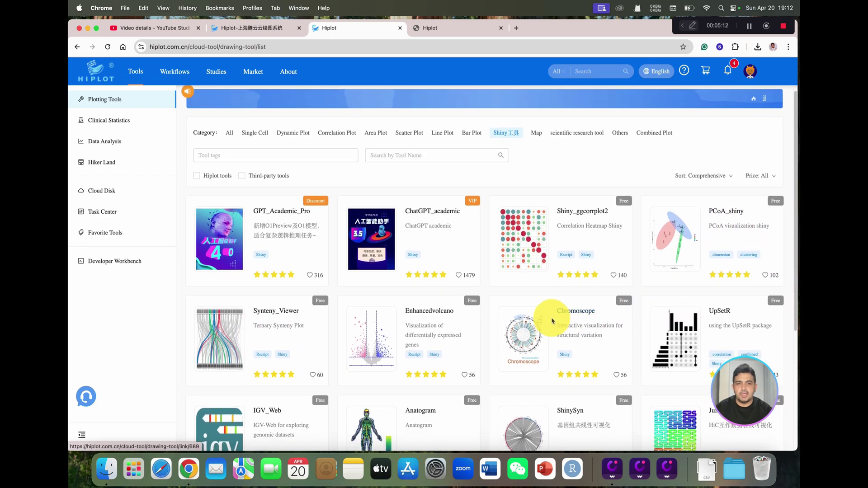
scroll(583, 332, down, 1)
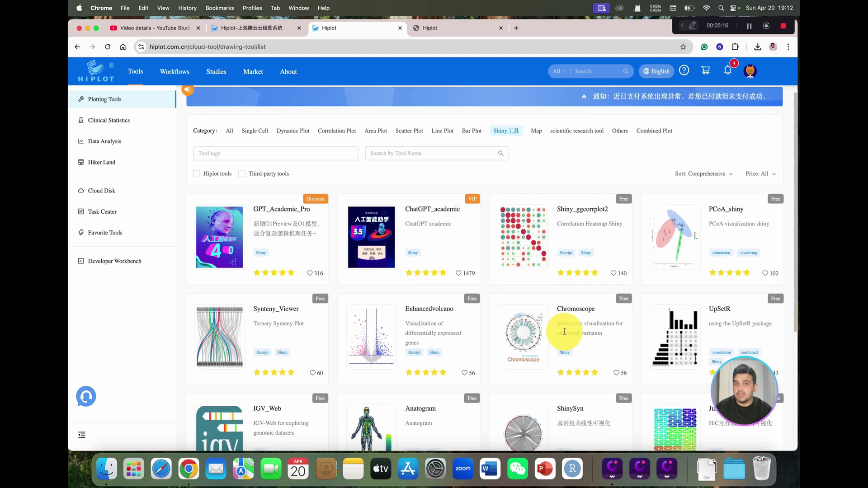
scroll(548, 329, down, 5)
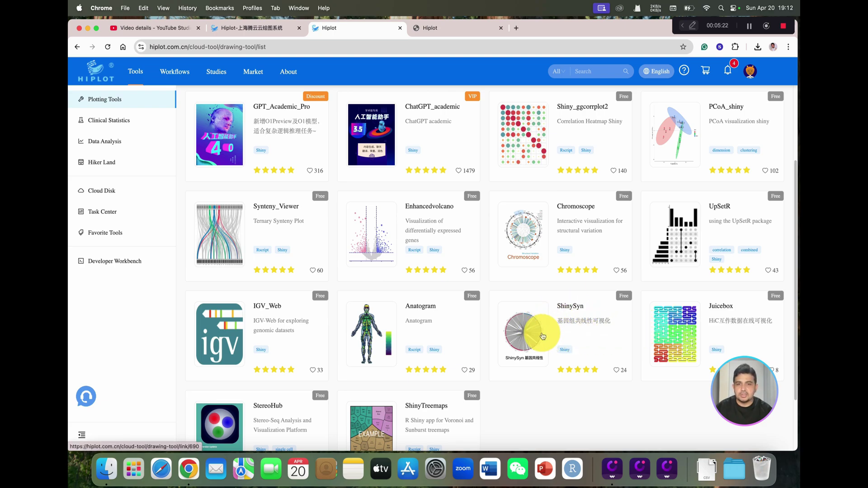
scroll(428, 385, down, 1)
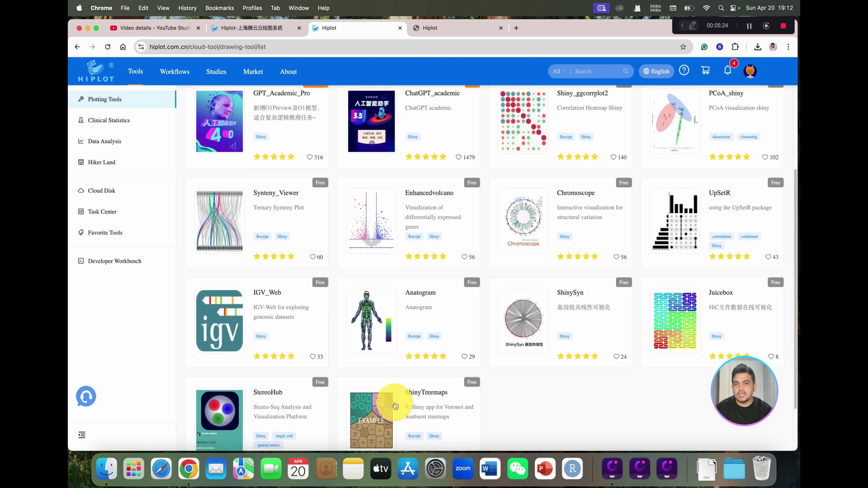
scroll(430, 362, up, 5)
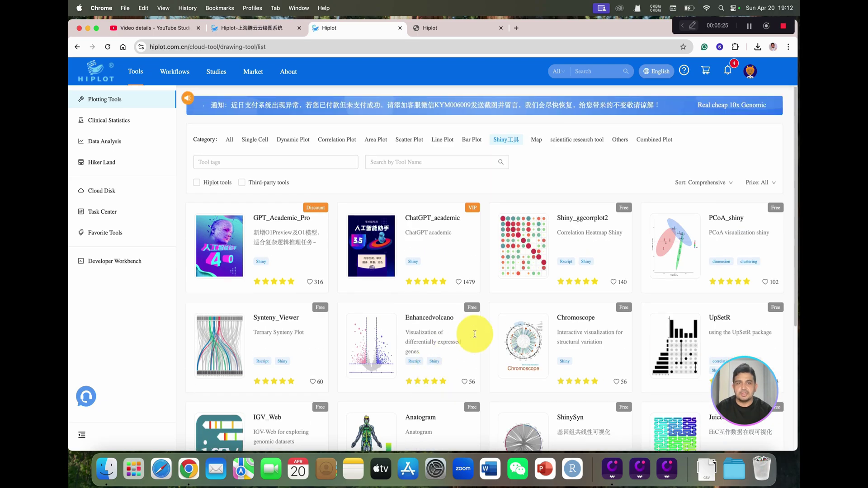
click(536, 141)
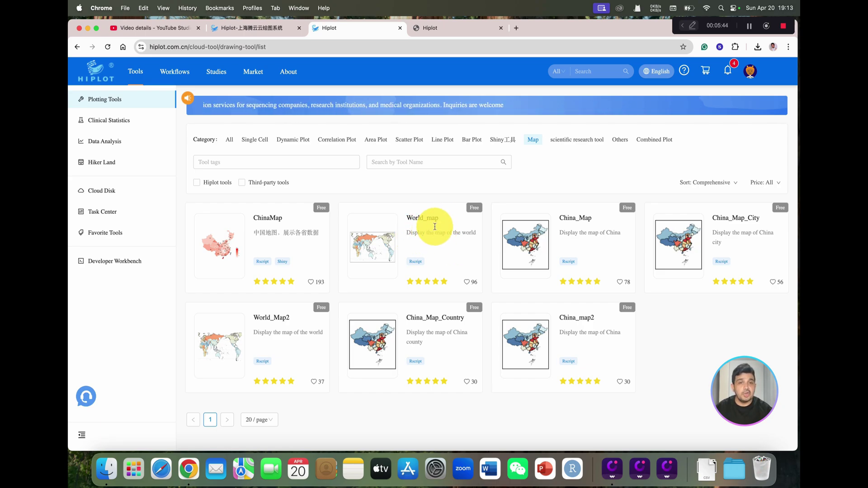
Step: Browse the scientific research tool and Others categories, then filter to Combined Plot
click(585, 143)
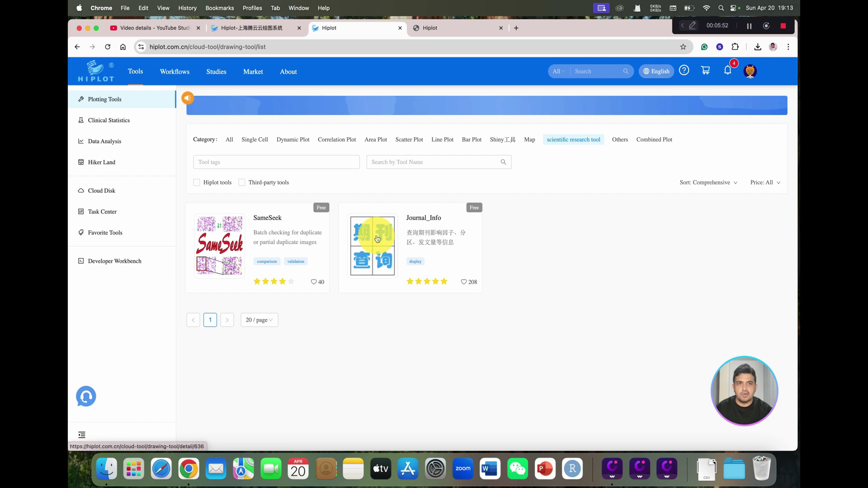
click(614, 142)
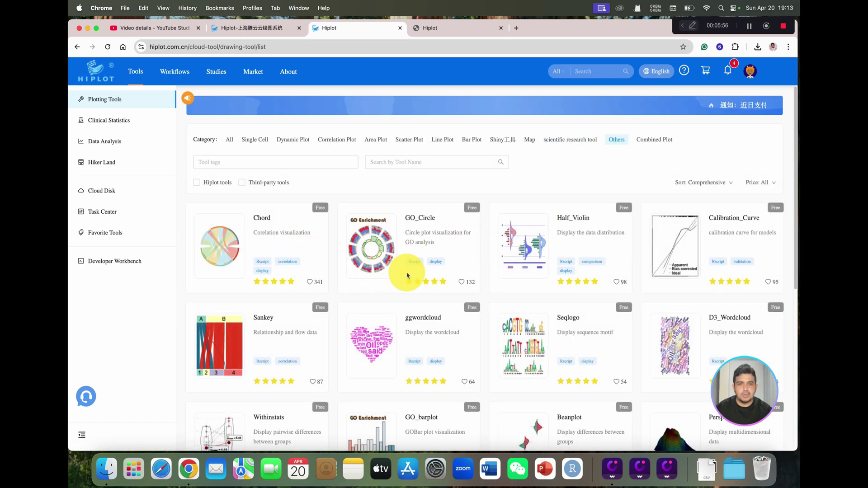
scroll(425, 329, down, 1)
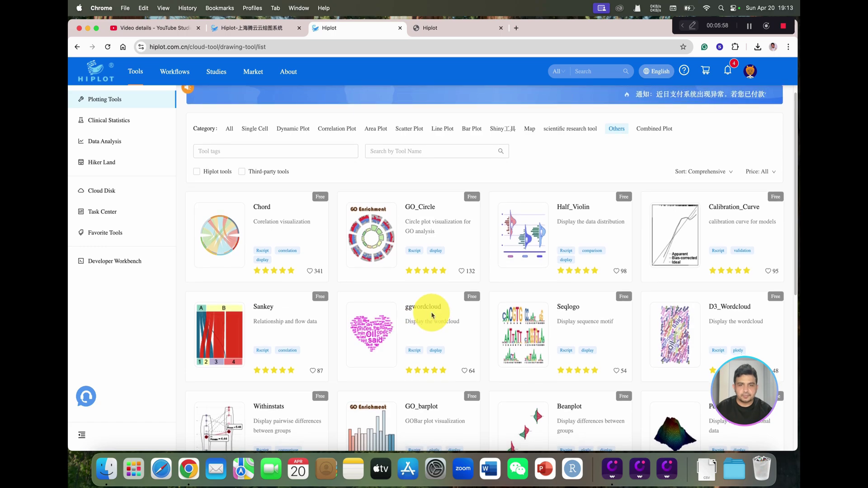
scroll(416, 310, down, 5)
scroll(427, 314, down, 4)
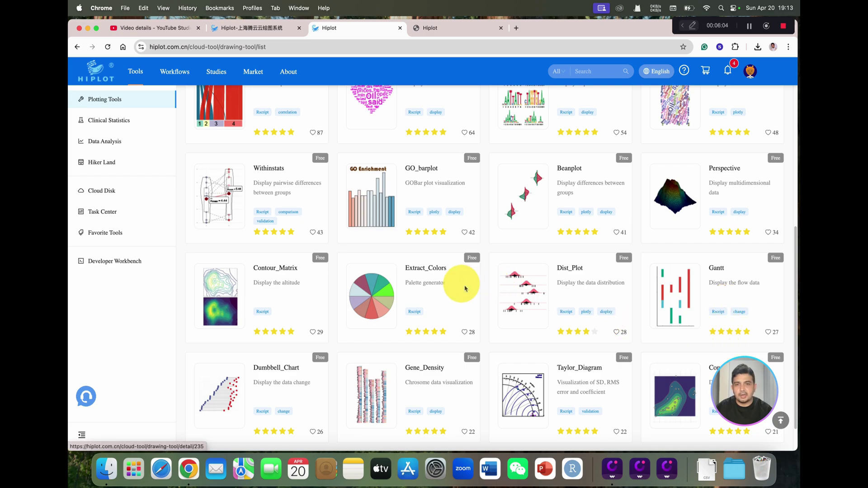
scroll(431, 305, up, 1)
scroll(430, 306, up, 1)
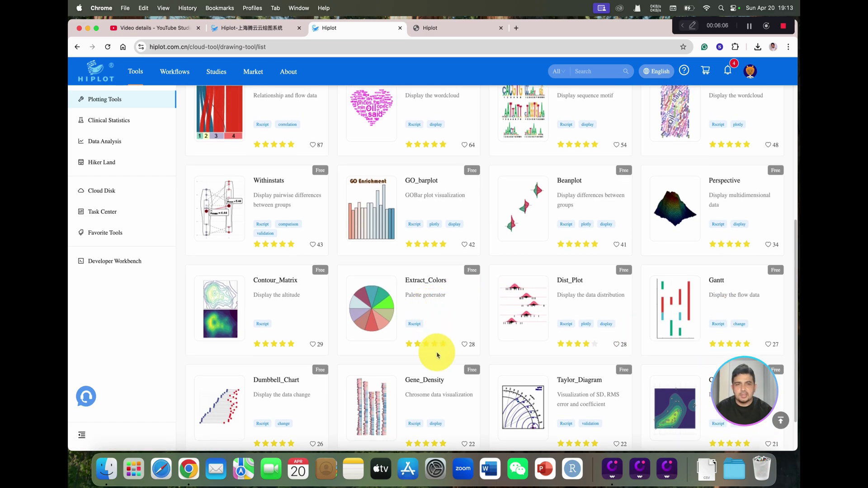
scroll(437, 355, up, 5)
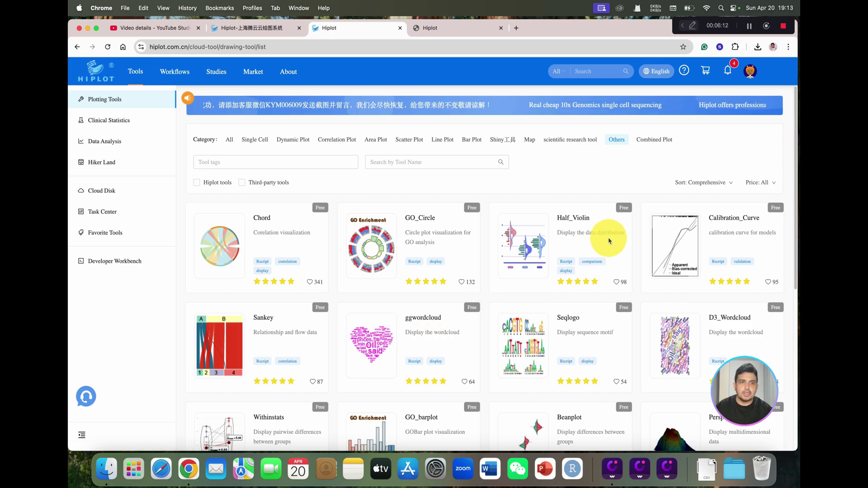
click(655, 140)
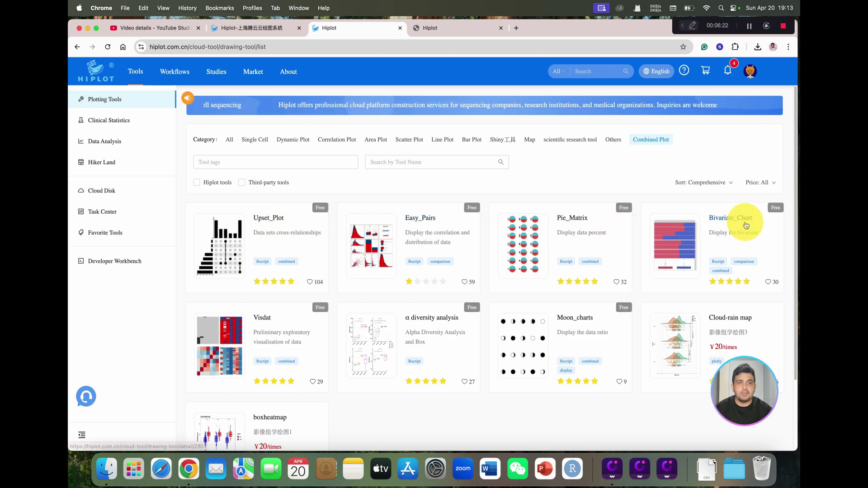
Step: View the Clinical Statistics tools, then browse Data Analysis tools like CAPmed-BC and NMDS
click(106, 127)
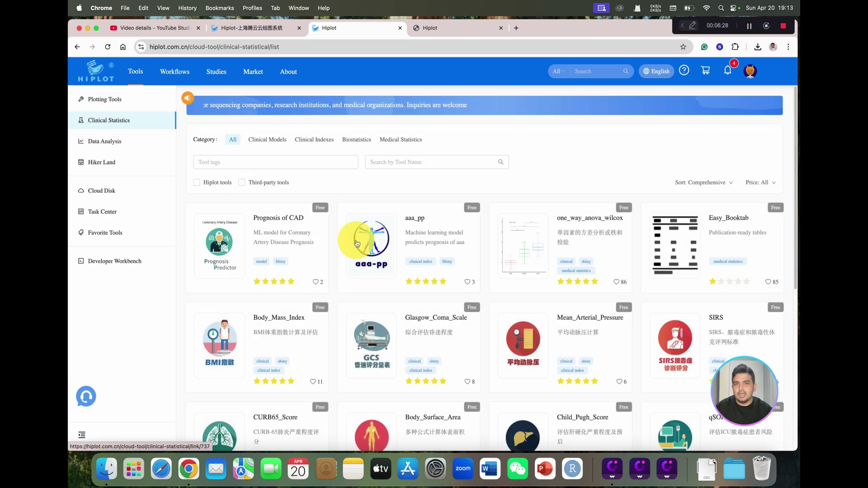
scroll(355, 244, down, 5)
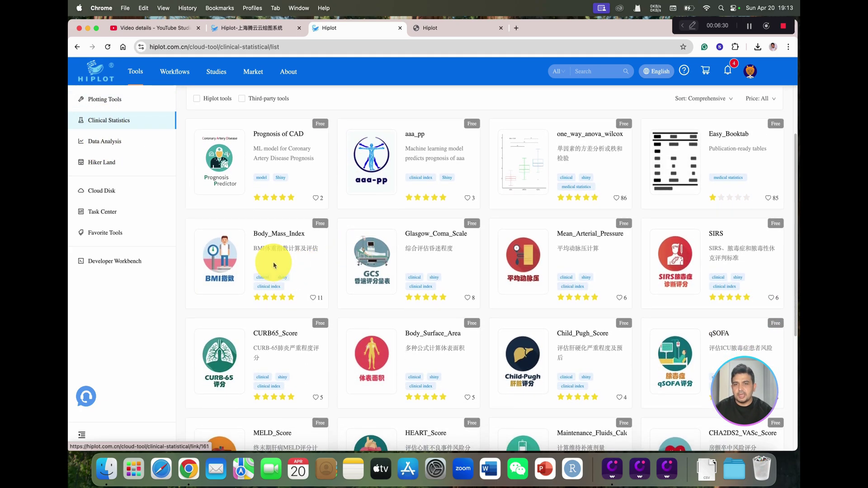
click(112, 140)
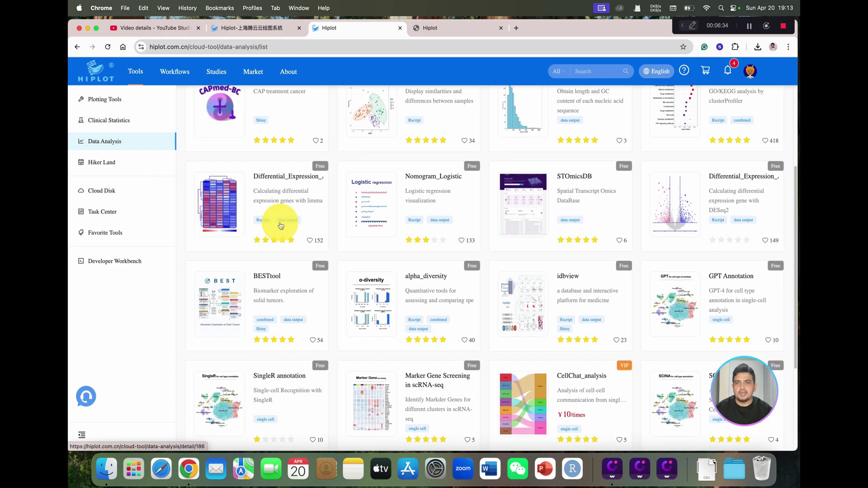
scroll(285, 215, up, 3)
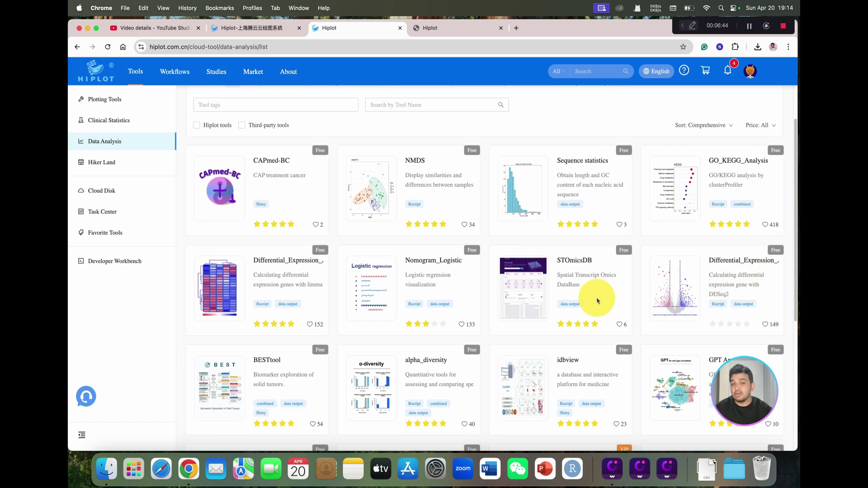
scroll(614, 310, down, 1)
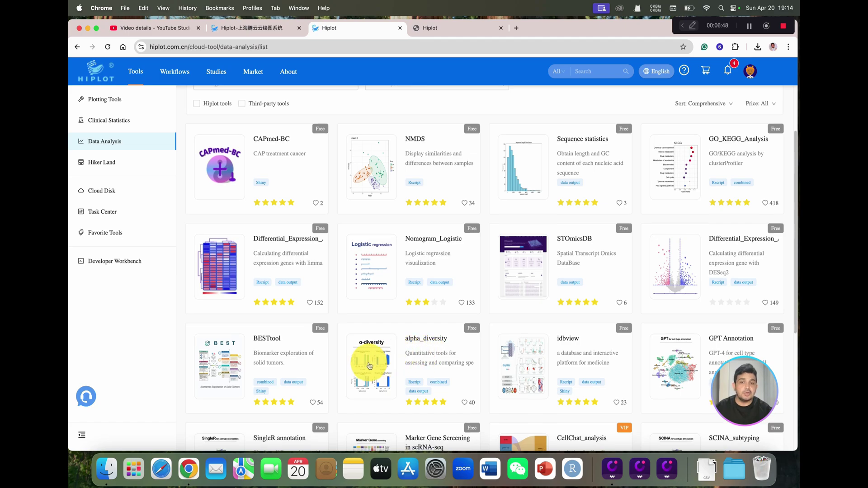
scroll(425, 351, down, 1)
scroll(427, 350, down, 3)
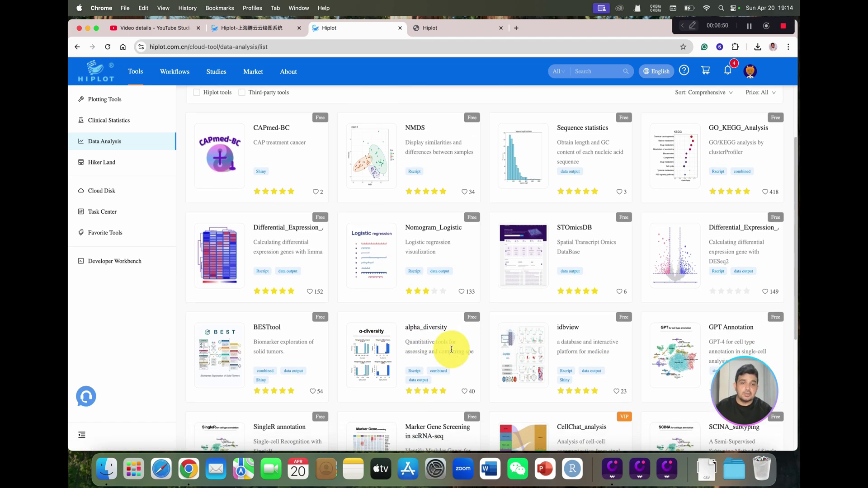
scroll(281, 310, up, 3)
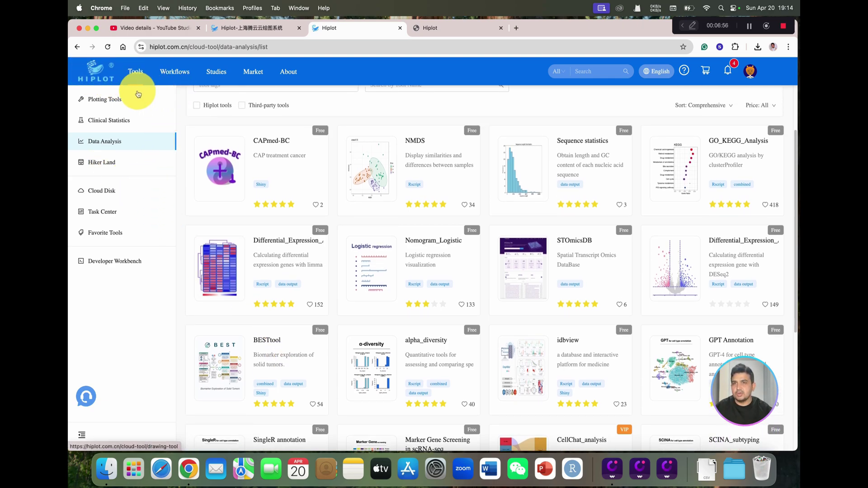
Step: Go back to the Boxplot tool and load its example Value/Group1/Group2 data
click(97, 75)
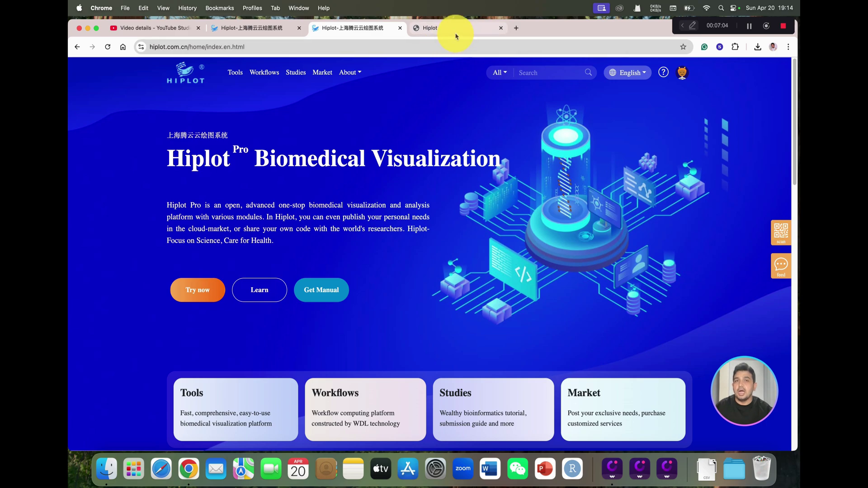
click(457, 30)
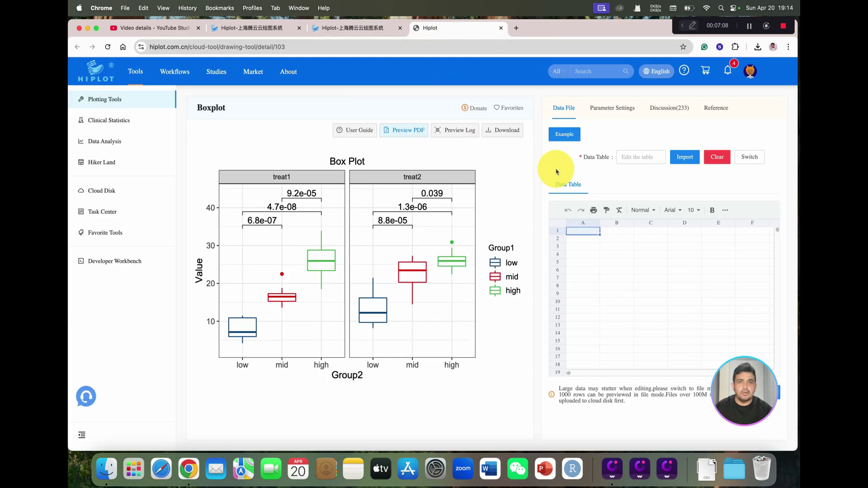
click(571, 137)
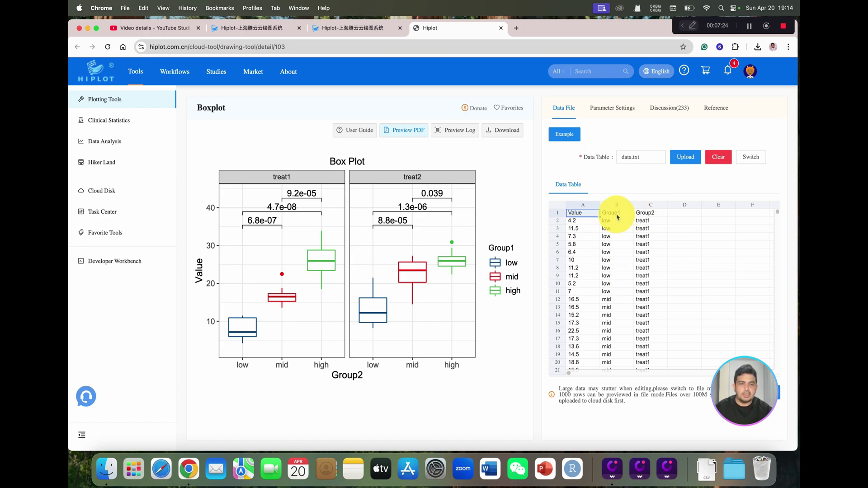
Step: Look over the example data table and bring up the Upload options for the data file
scroll(614, 240, down, 3)
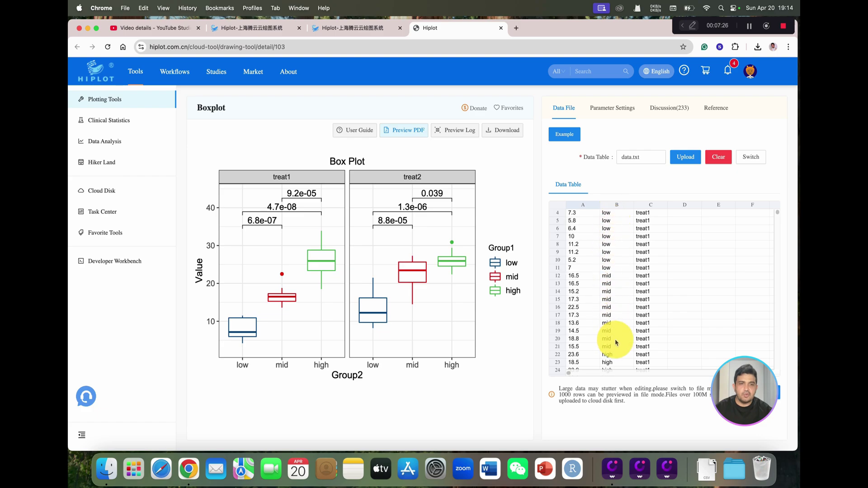
scroll(642, 239, up, 3)
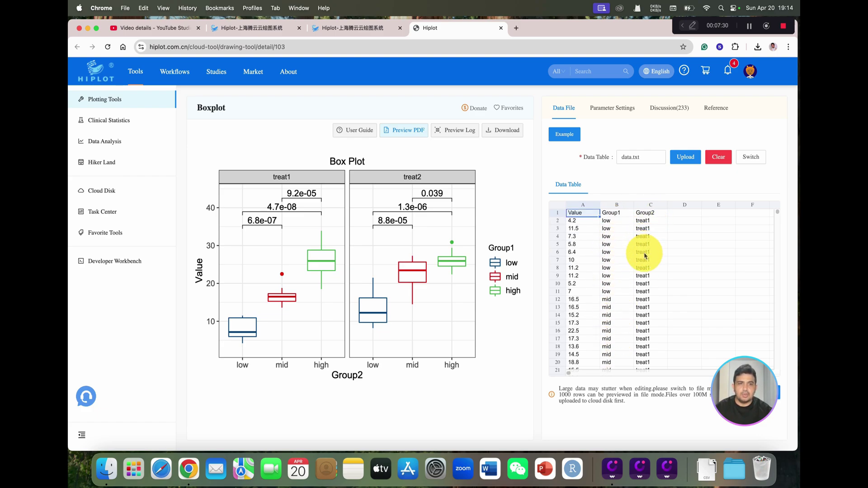
scroll(645, 284, down, 5)
scroll(606, 291, up, 7)
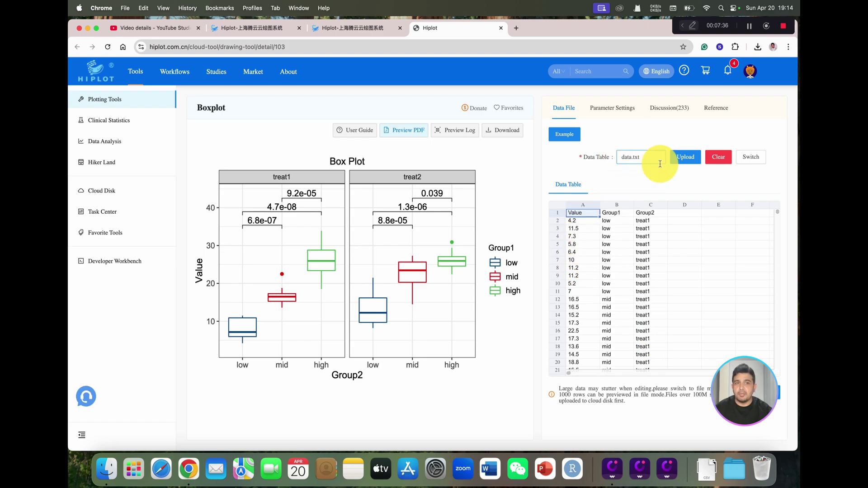
click(680, 156)
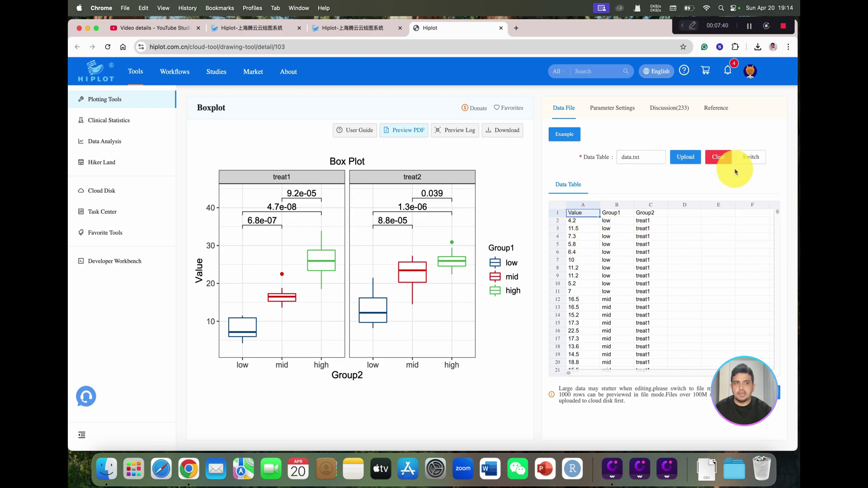
click(752, 159)
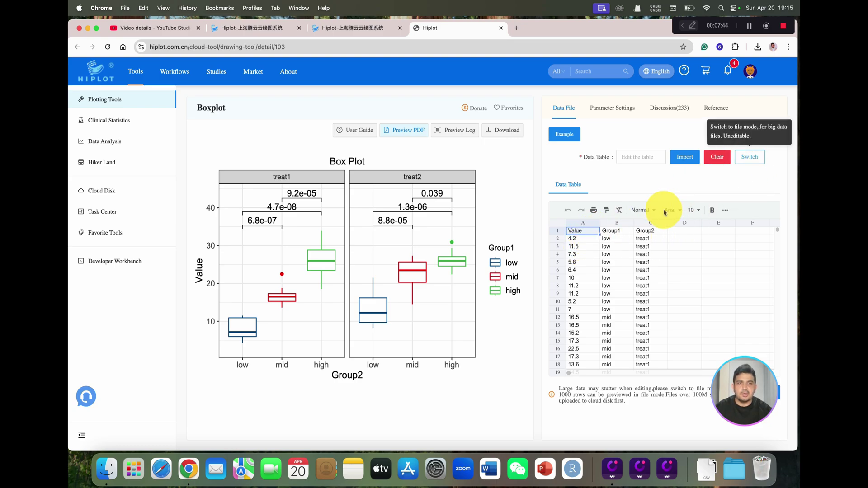
drag(581, 230, 581, 254)
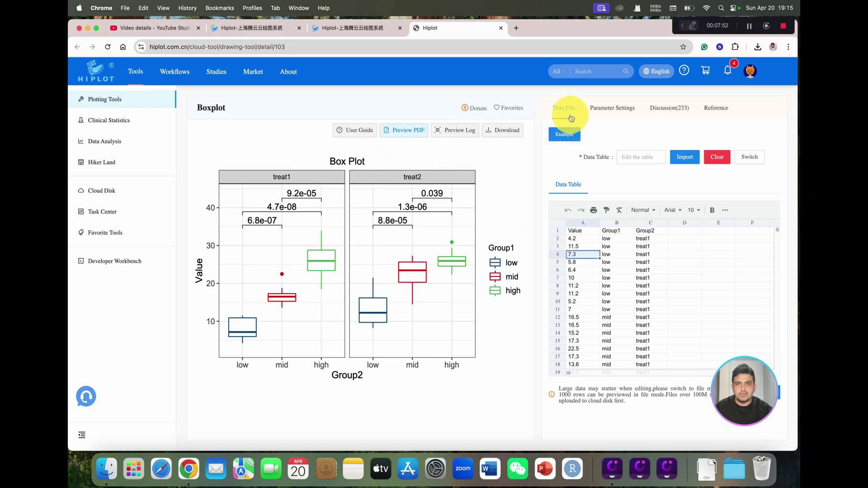
click(362, 130)
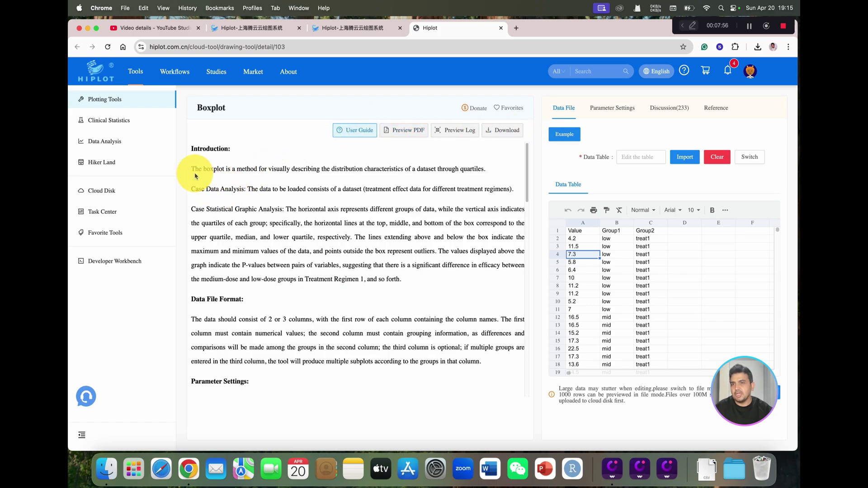
drag(195, 170, 337, 267)
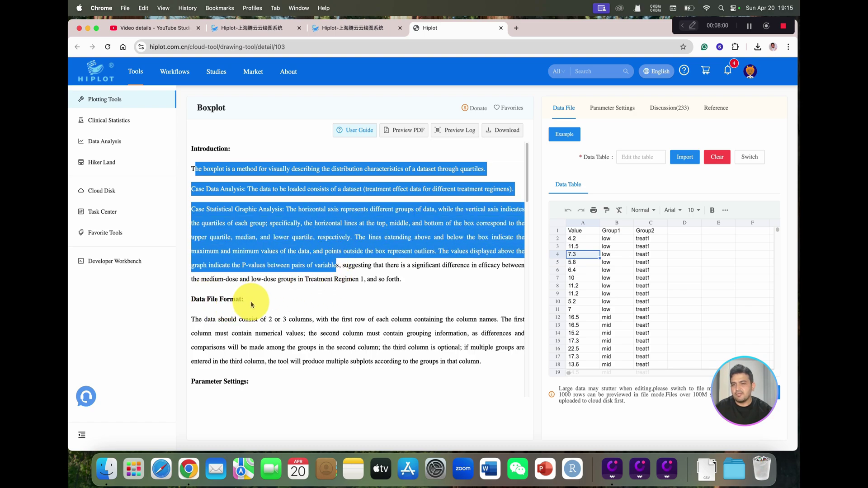
drag(244, 299, 202, 299)
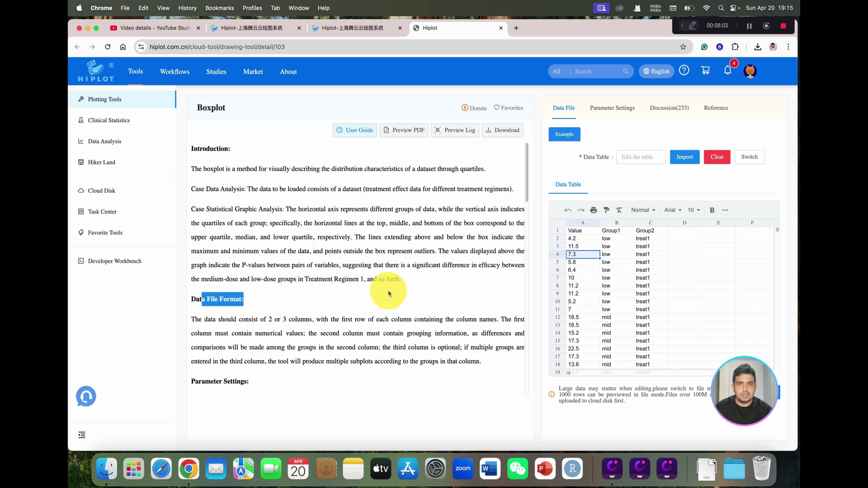
click(401, 130)
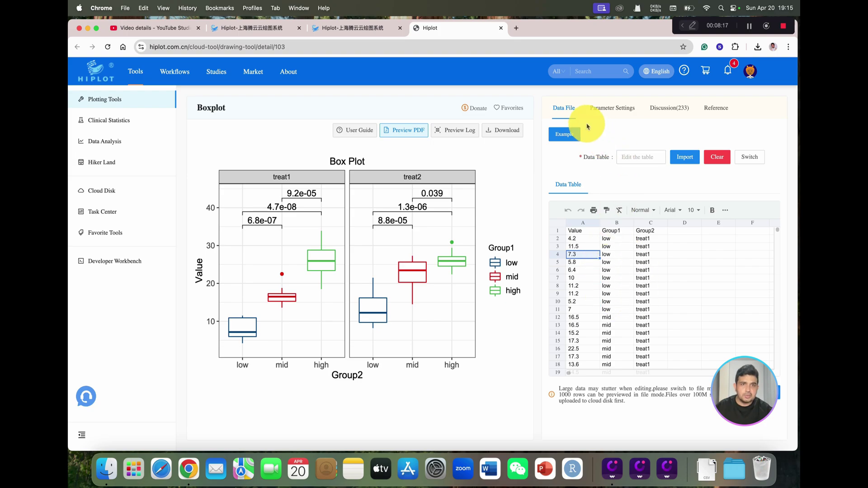
Step: Check the Boxplot parameter settings' test-method choices, keeping t.test
click(601, 109)
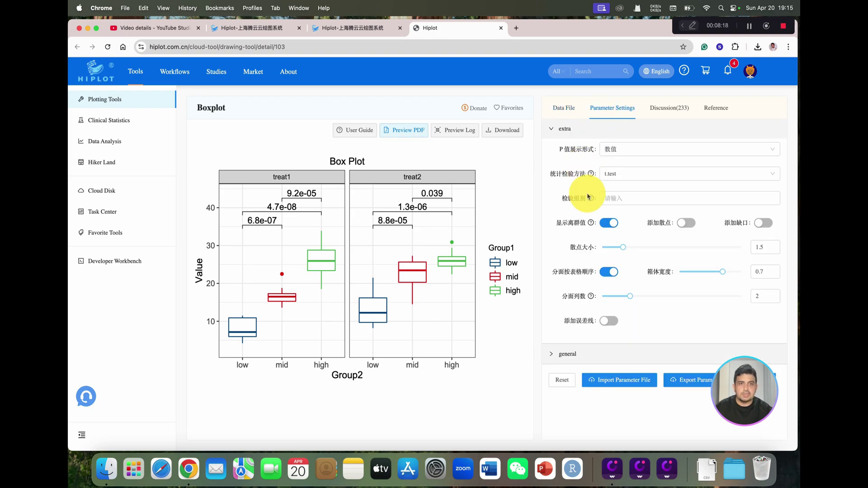
click(638, 178)
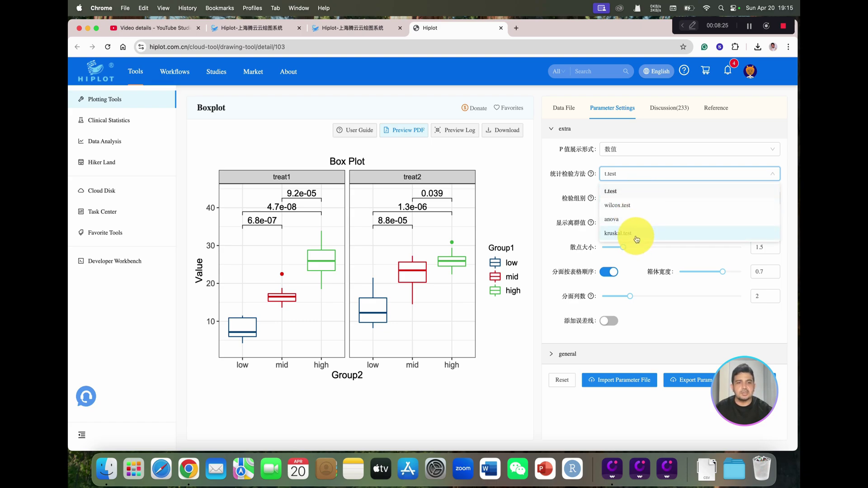
click(637, 172)
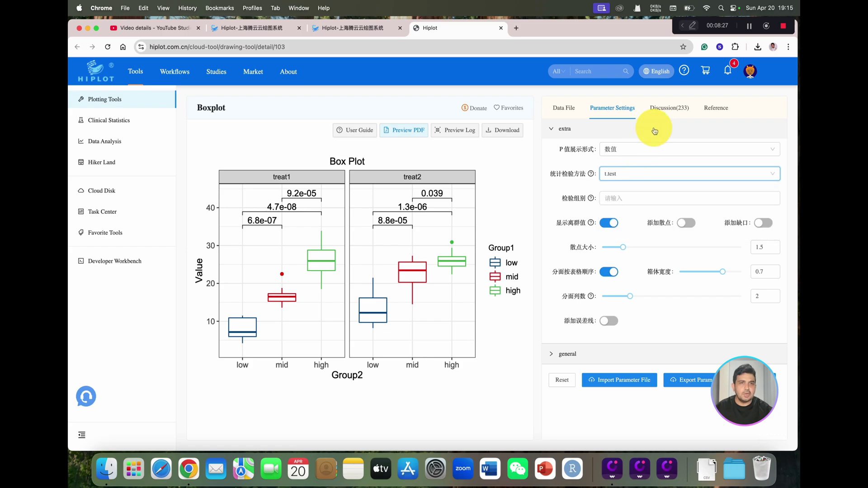
Step: View the Discussion comments, then return to the Hiplot home page and scroll down
click(667, 109)
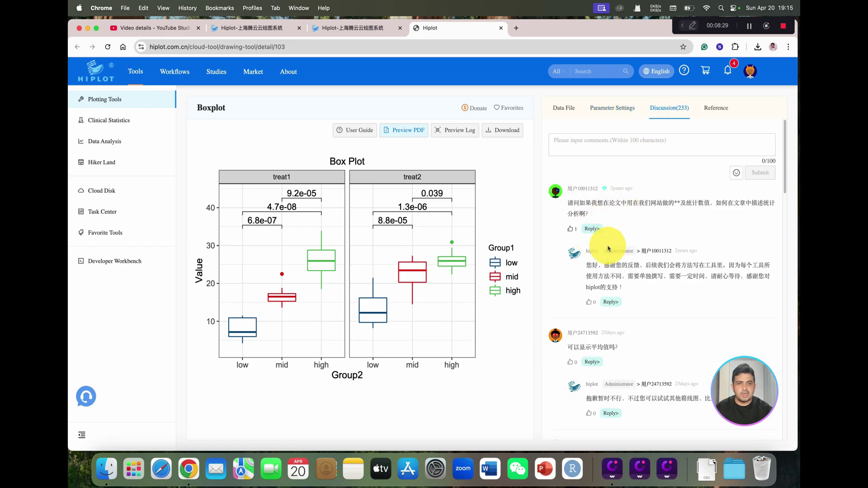
click(93, 72)
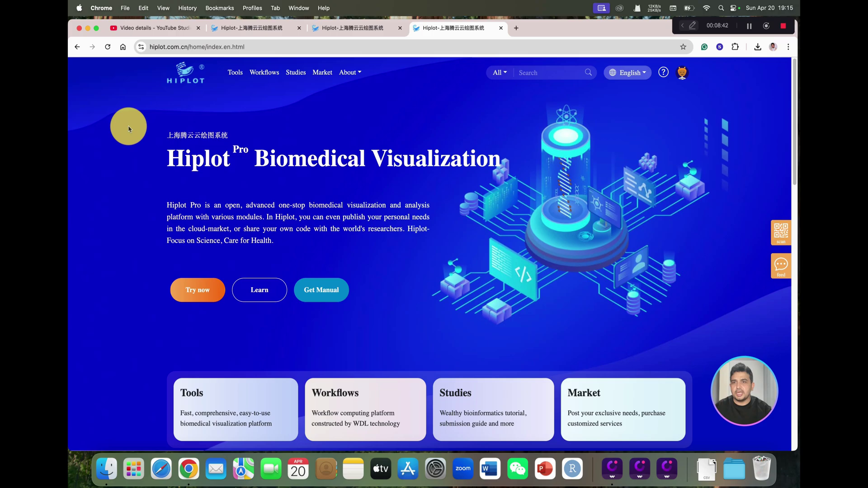
scroll(273, 313, down, 5)
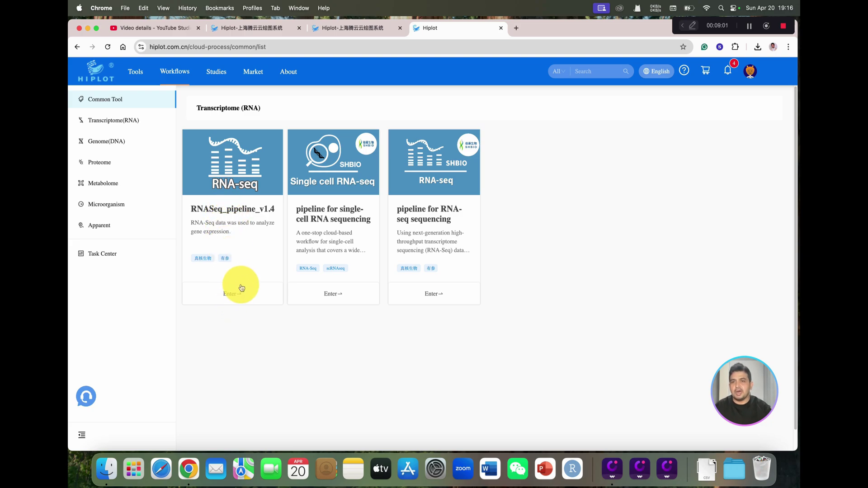
Step: Open RNASeq_pipeline_v1.4 and read through its description, introduction and analysis process
click(235, 298)
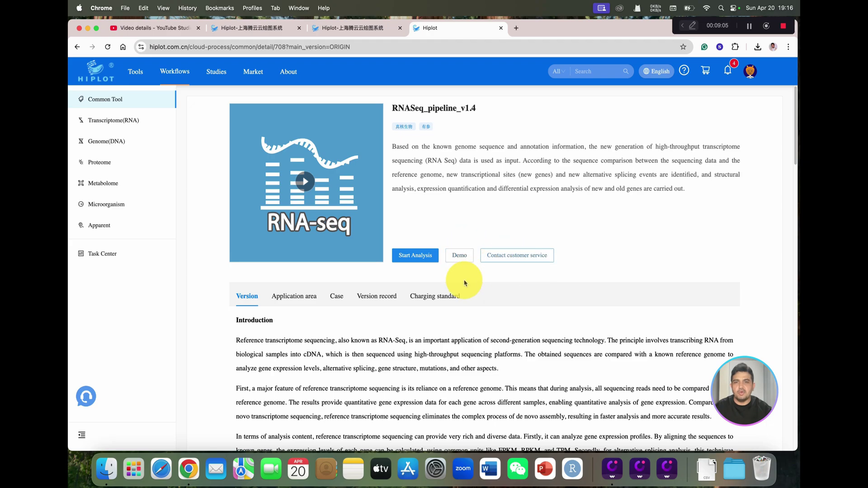
scroll(333, 330, down, 15)
scroll(361, 334, down, 10)
scroll(345, 310, up, 10)
scroll(294, 212, down, 5)
scroll(307, 287, down, 5)
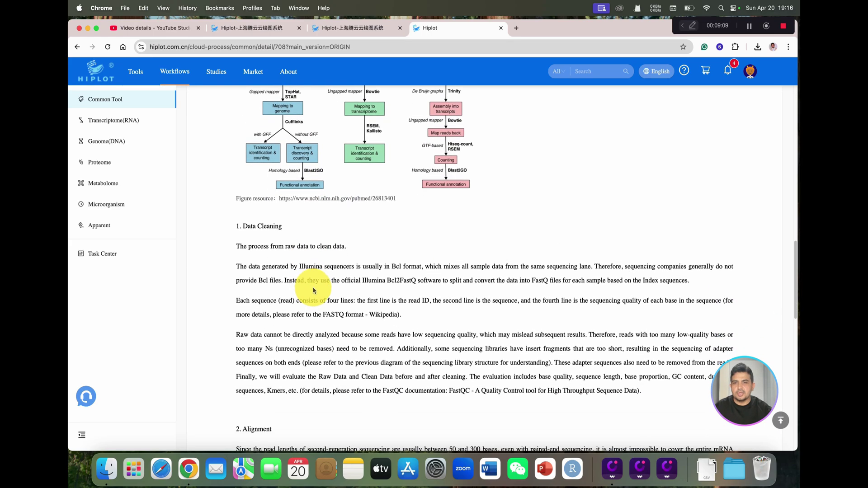
scroll(310, 290, down, 15)
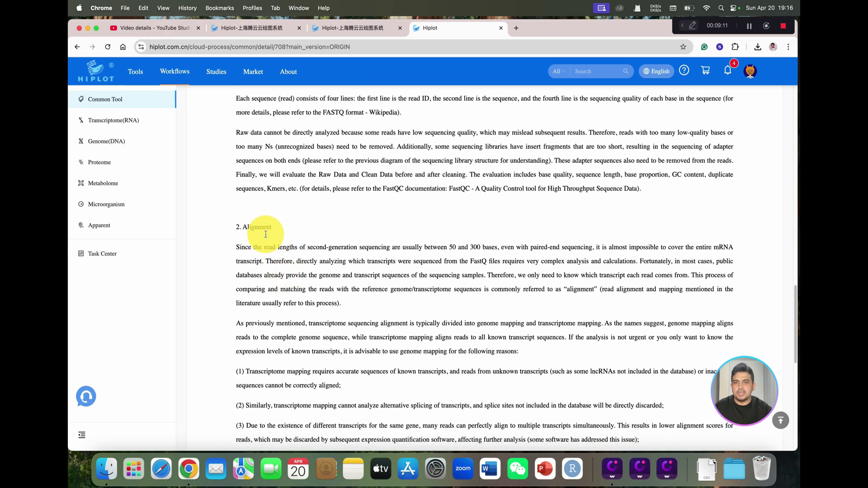
scroll(317, 262, down, 2)
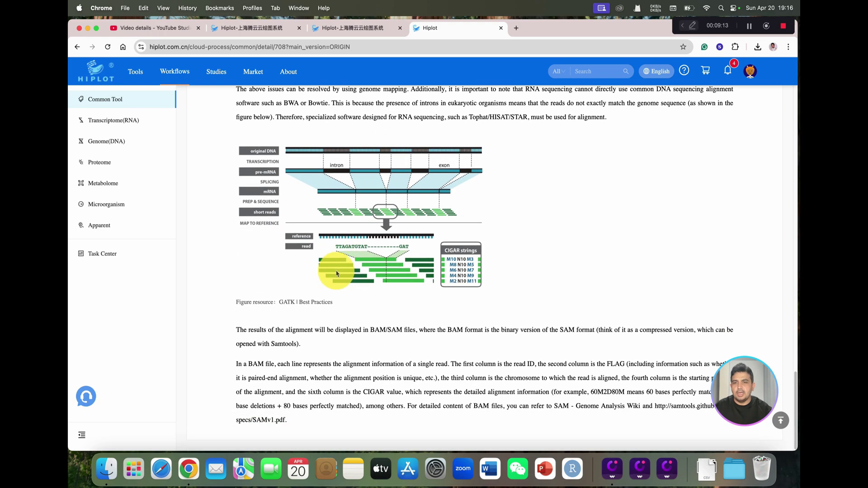
scroll(343, 271, up, 20)
scroll(361, 247, up, 5)
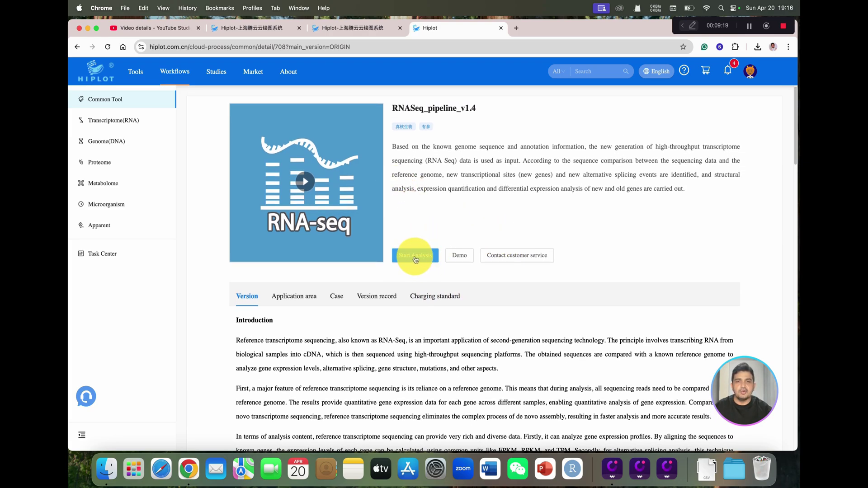
Step: Start a new RNA-seq analysis and enter a project name and the description 'A'
click(415, 256)
click(474, 145)
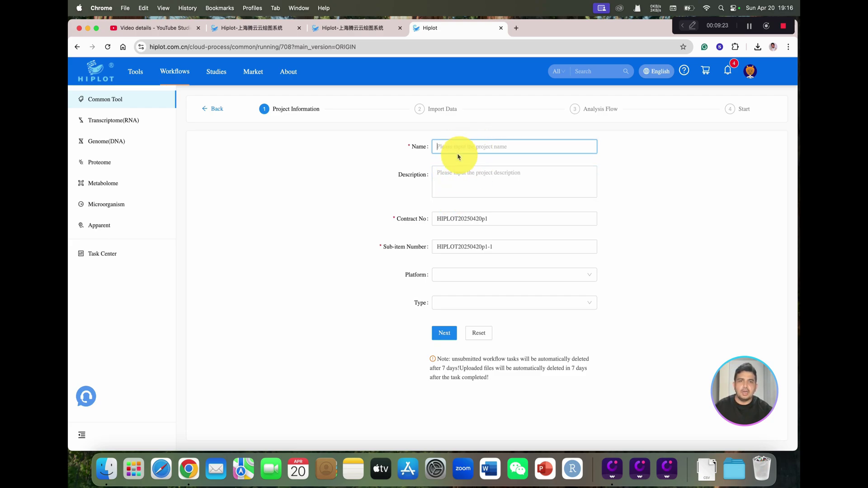
click(475, 176)
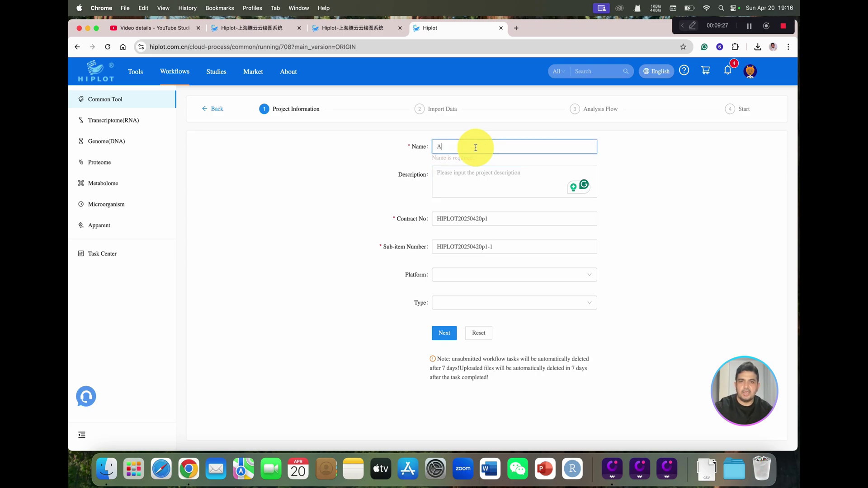
click(476, 148)
text(Asif)
click(467, 175)
text(A)
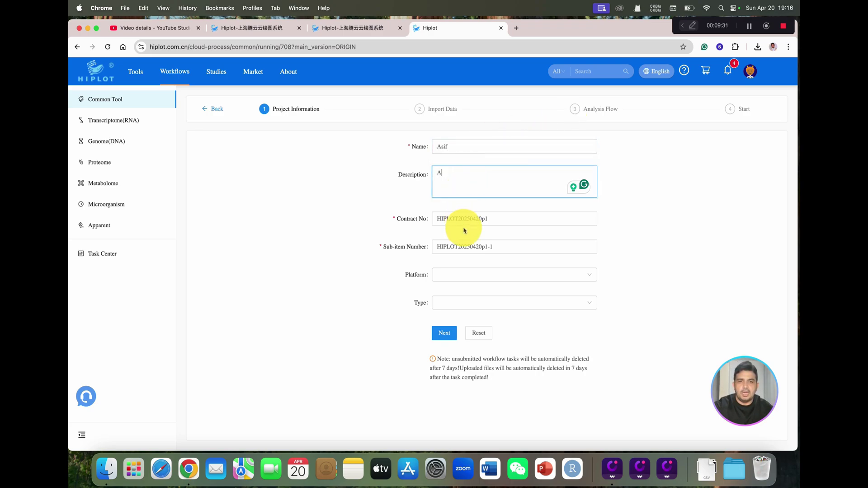
Step: Set the sequencing platform to Illumina and the project type to Others
click(458, 277)
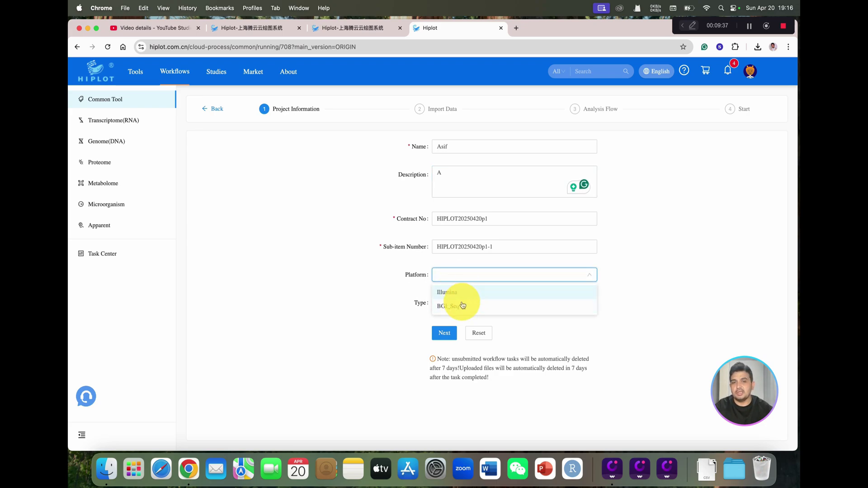
click(463, 293)
click(460, 303)
click(445, 320)
Step: Advance to Import Data and show the empty Sample Information table with File Name, Sample Name and Group1 columns
click(448, 334)
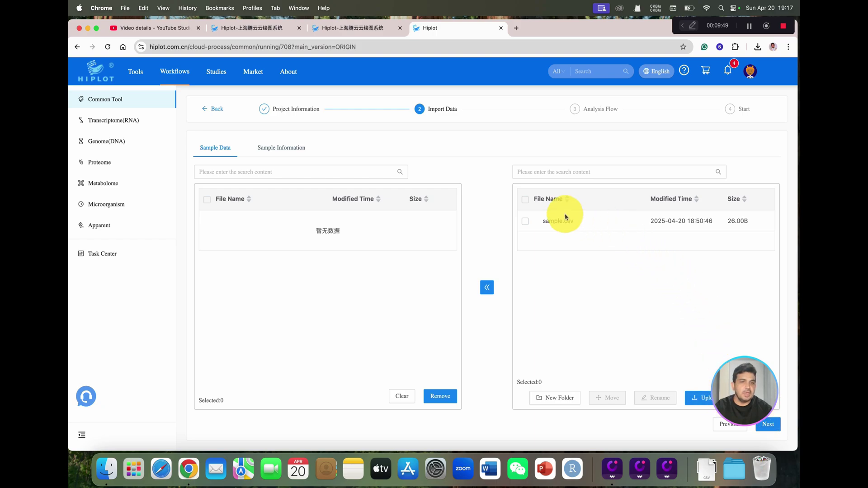
click(286, 149)
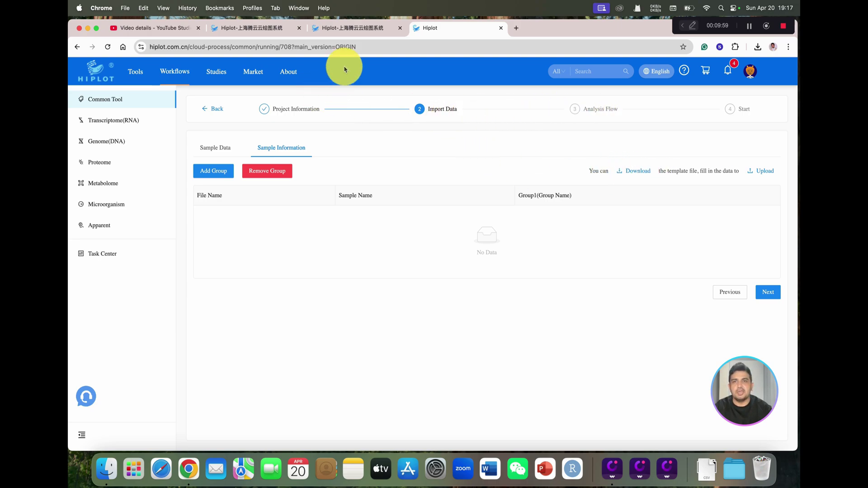
click(351, 28)
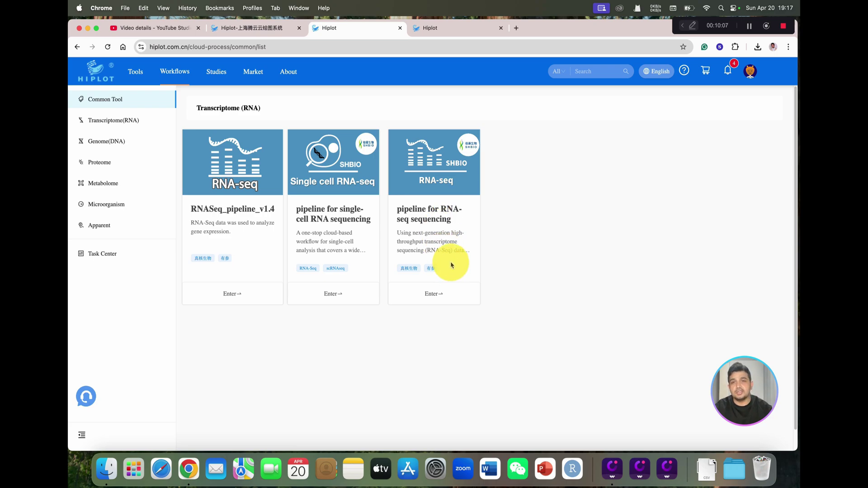
click(449, 28)
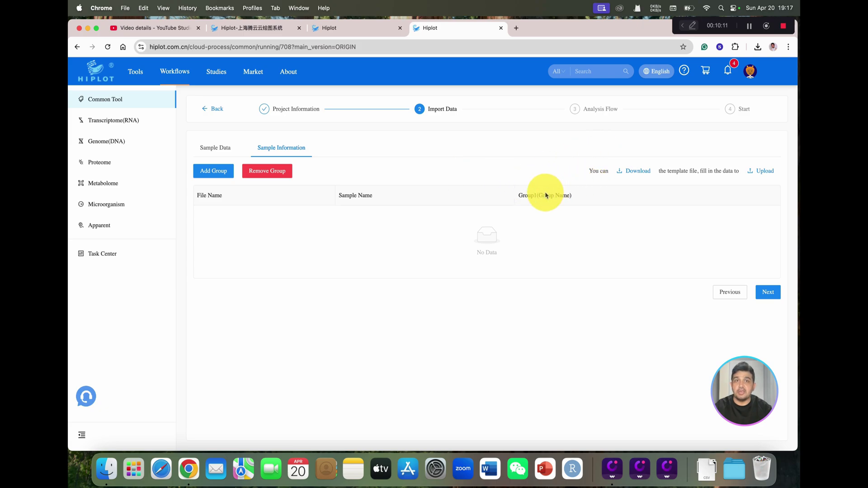